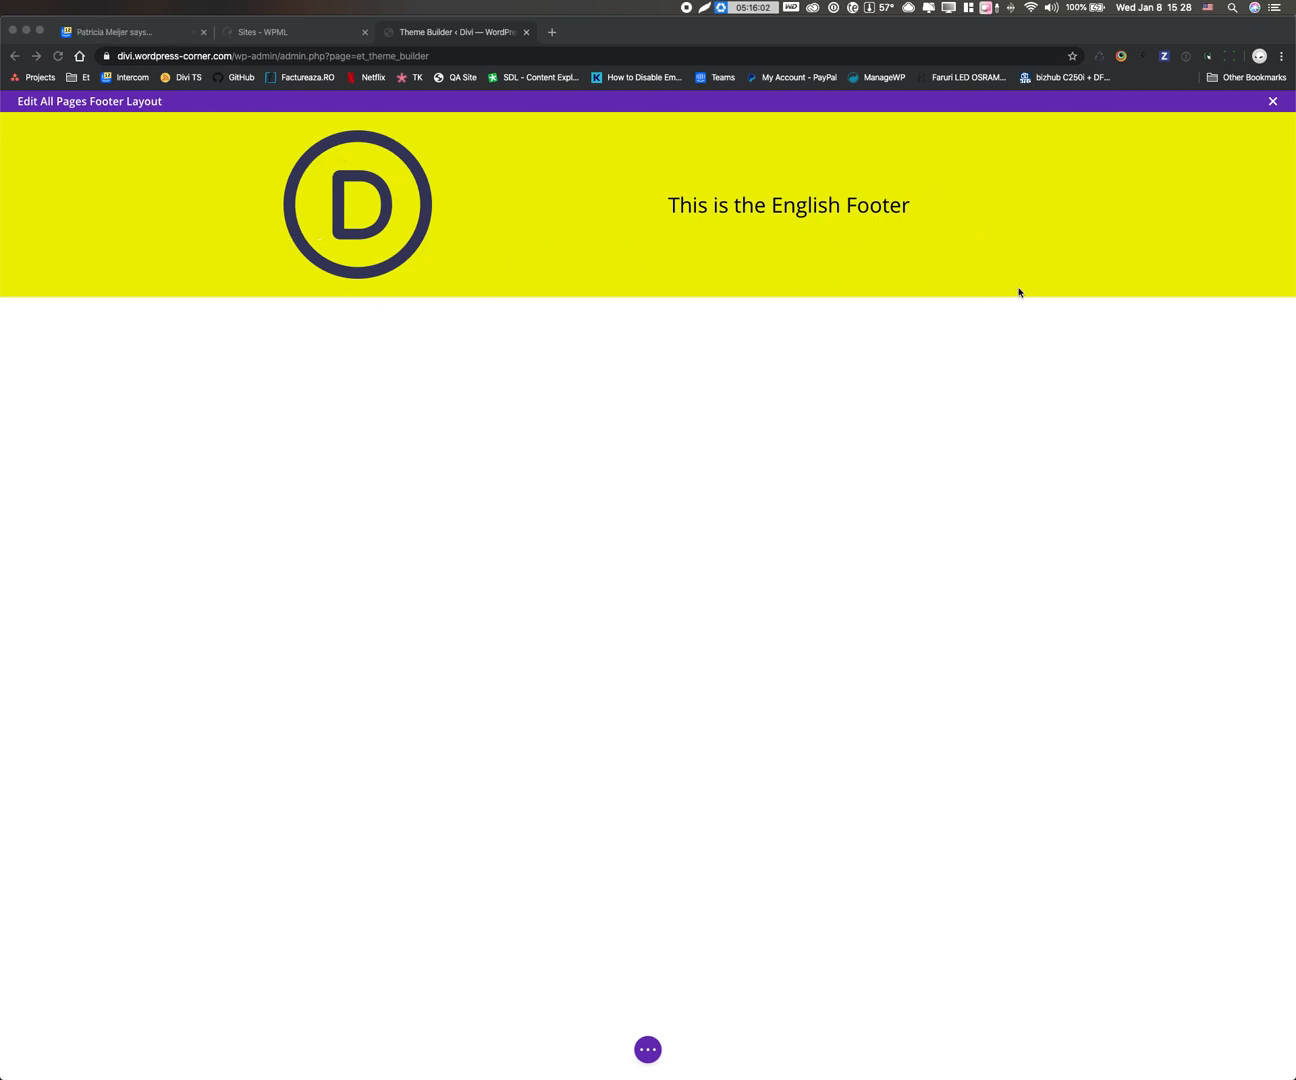
Step: Save the English All Pages footer layout and close its editor
left_click(651, 1055)
left_click(651, 1049)
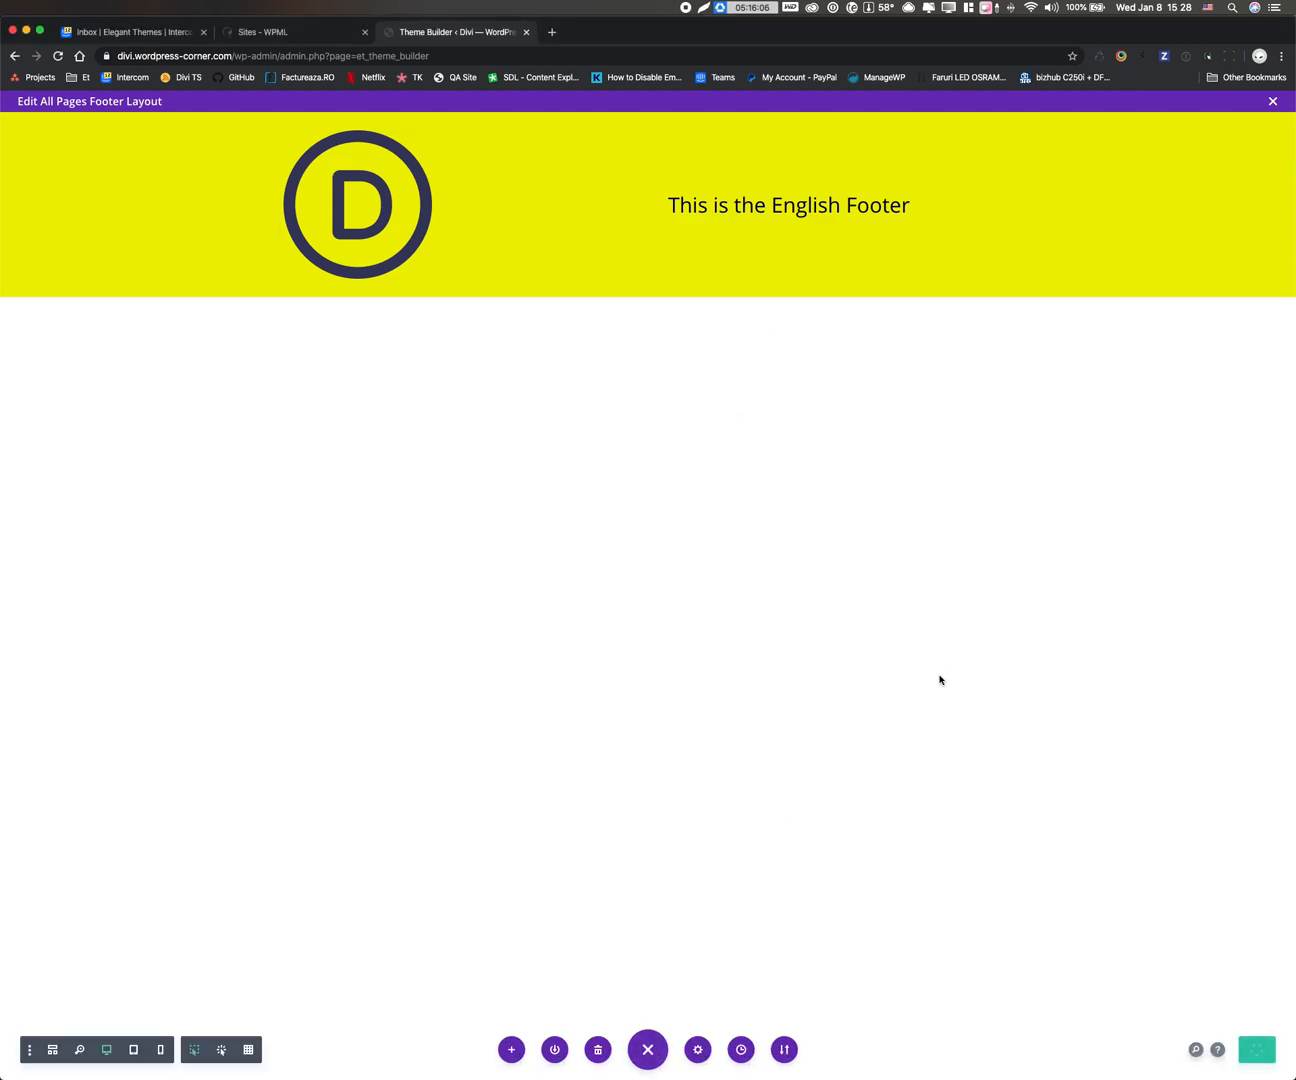
mouse_move(1195, 153)
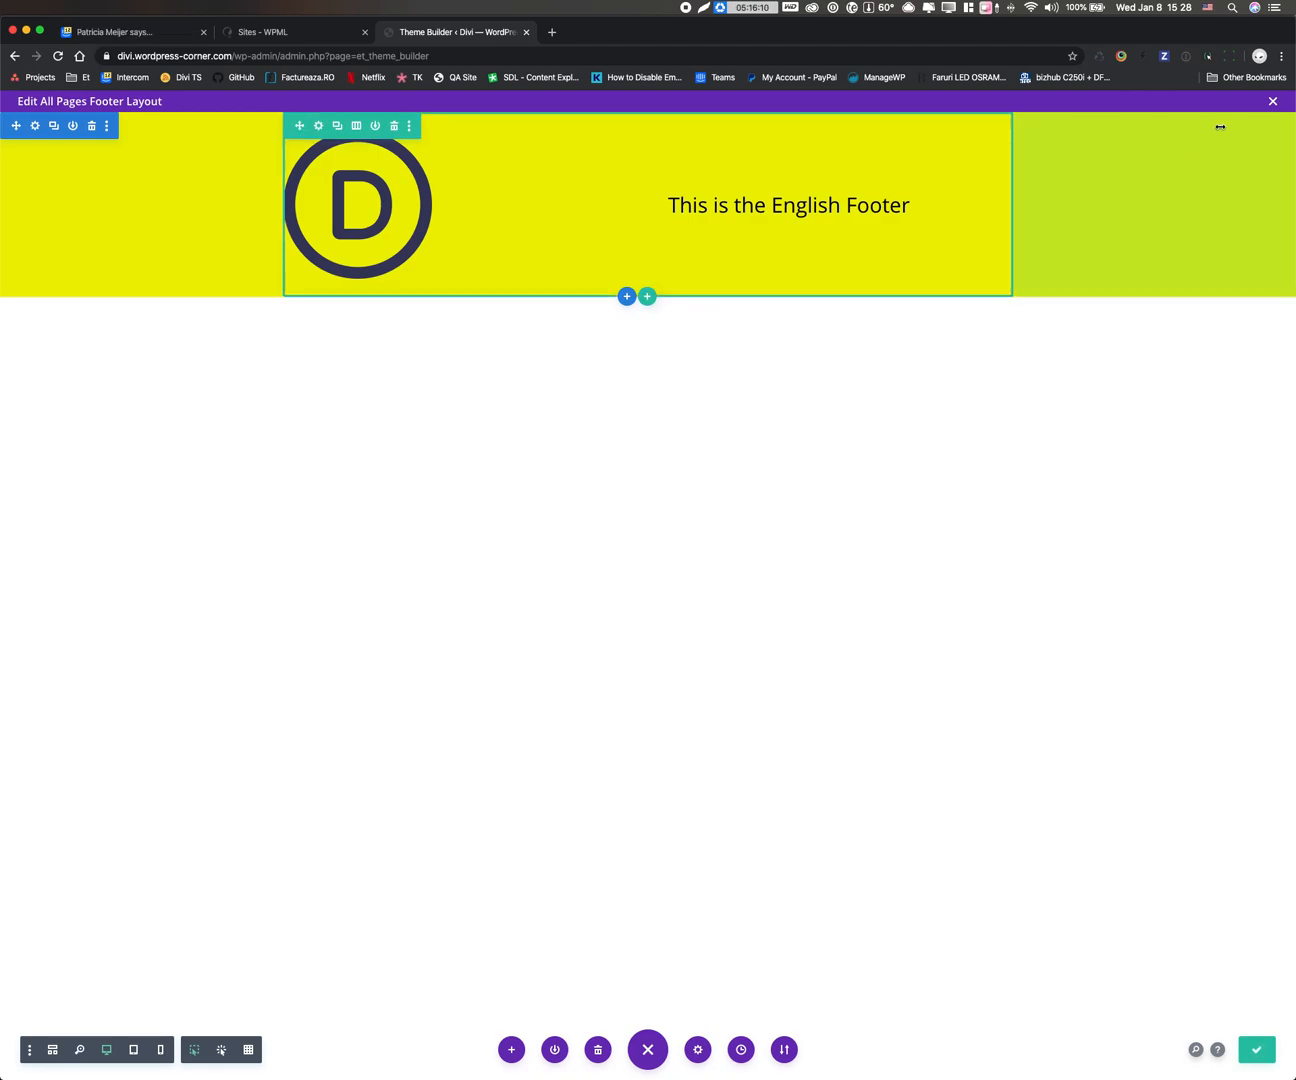
left_click(1272, 104)
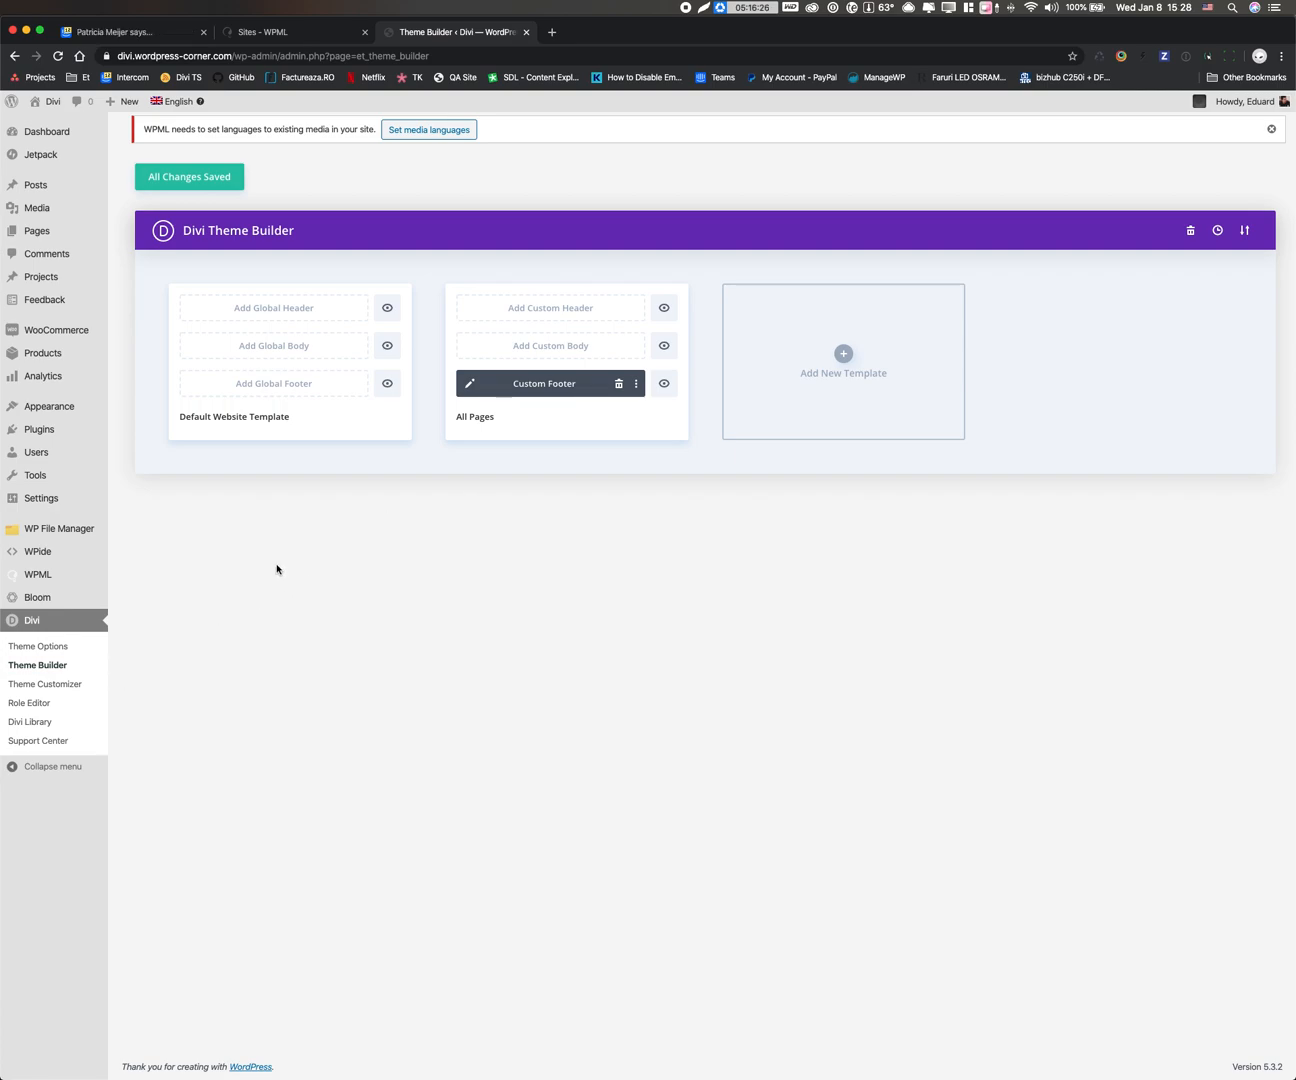
Step: Reopen the All Pages custom footer, save its section to the Divi Library as "All Pages Footer - English", and close the editor
left_click(471, 384)
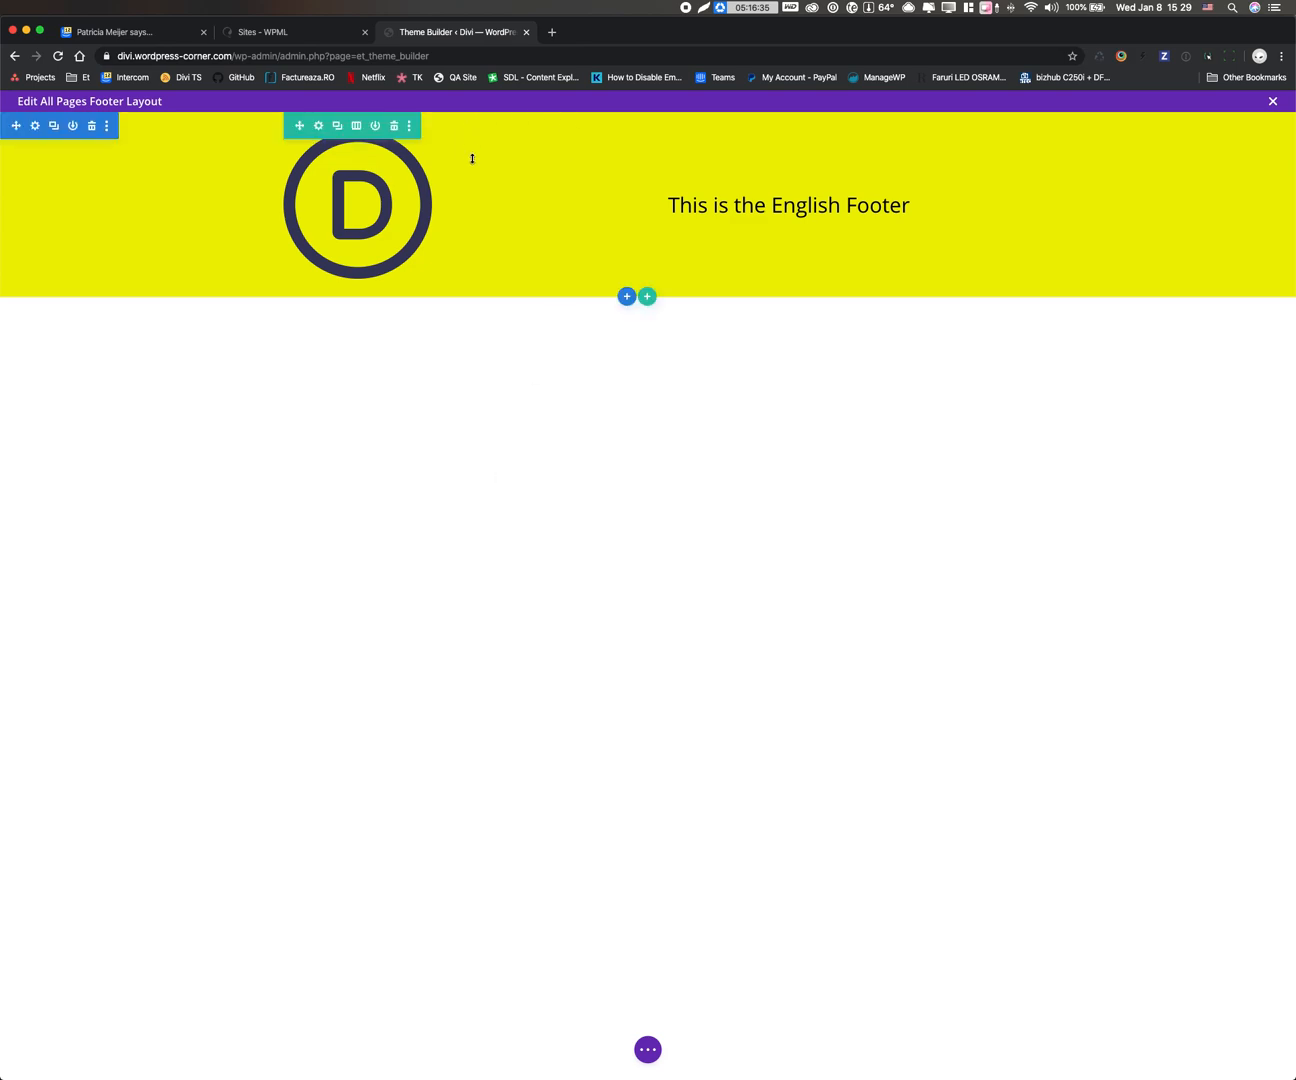
left_click(71, 127)
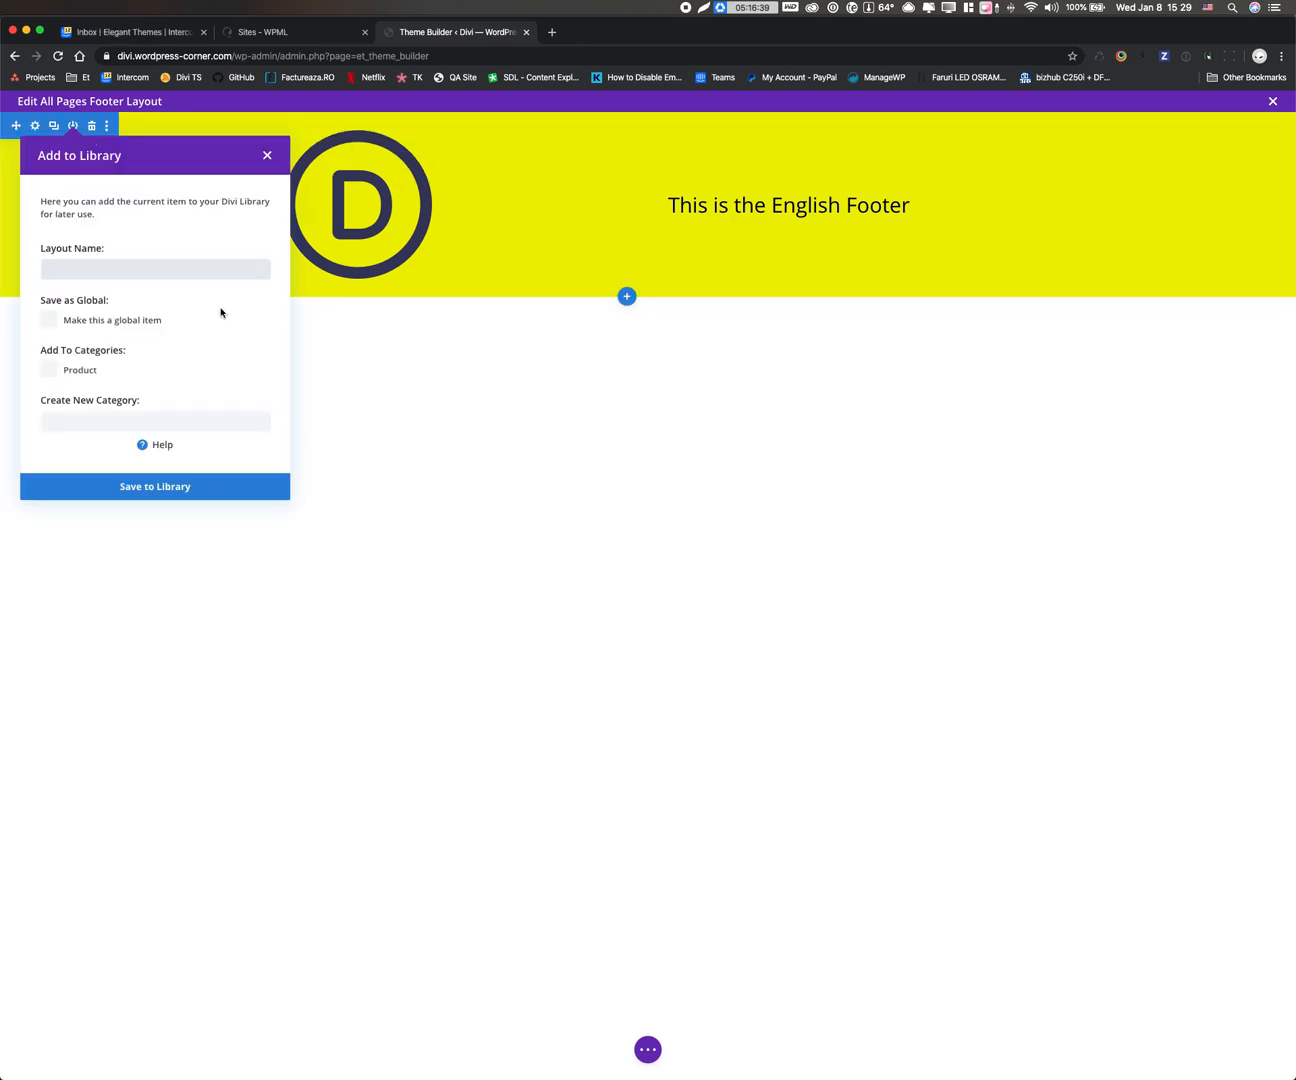
type("A")
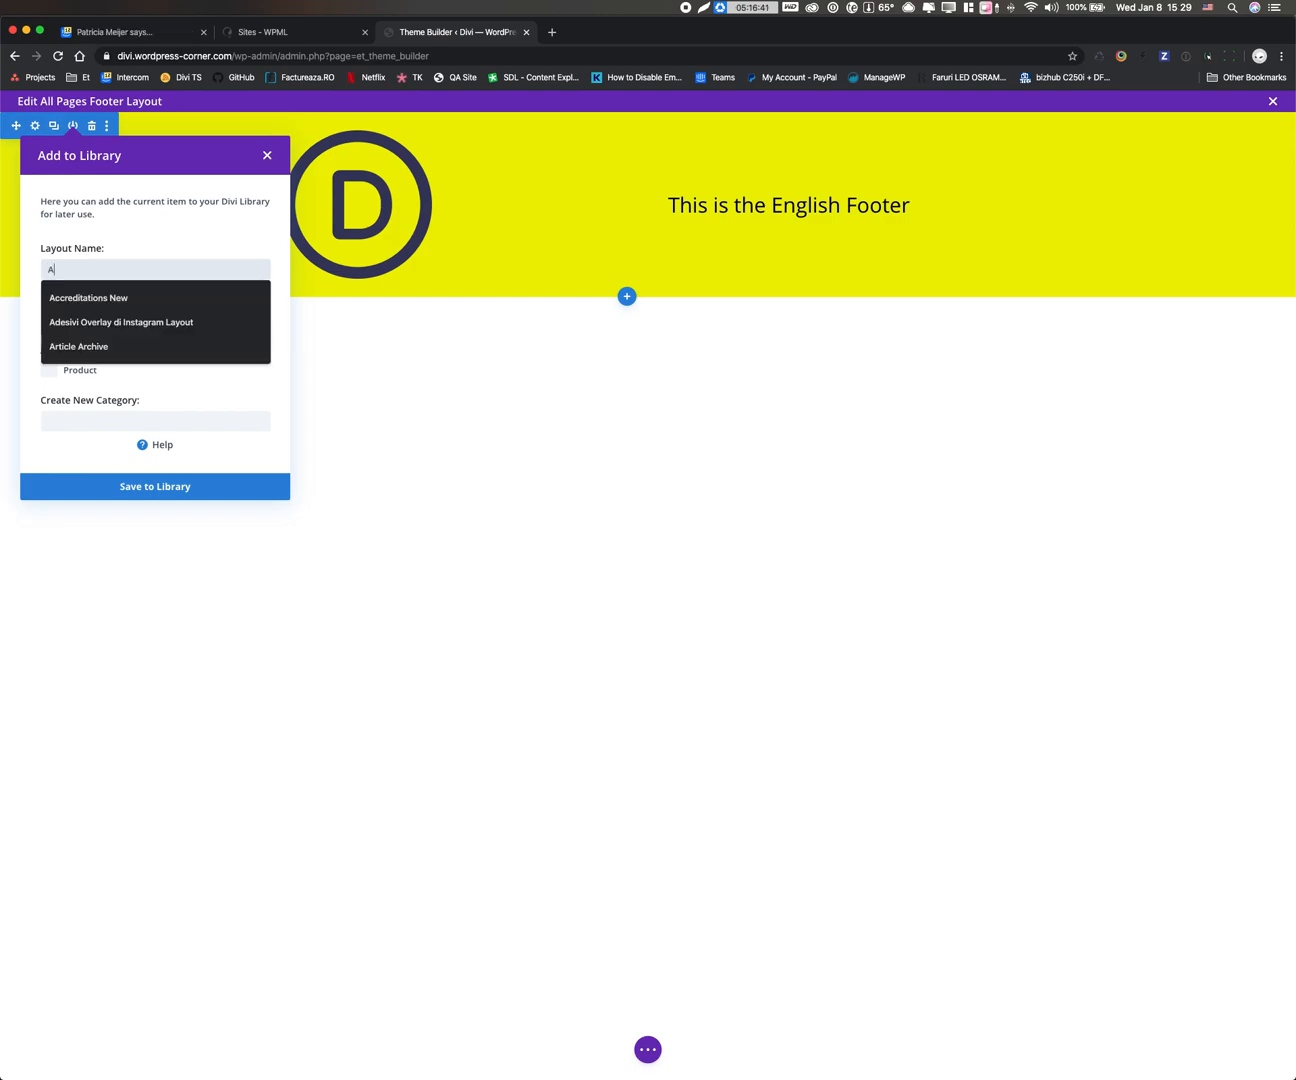
type("ll Pages Footer -")
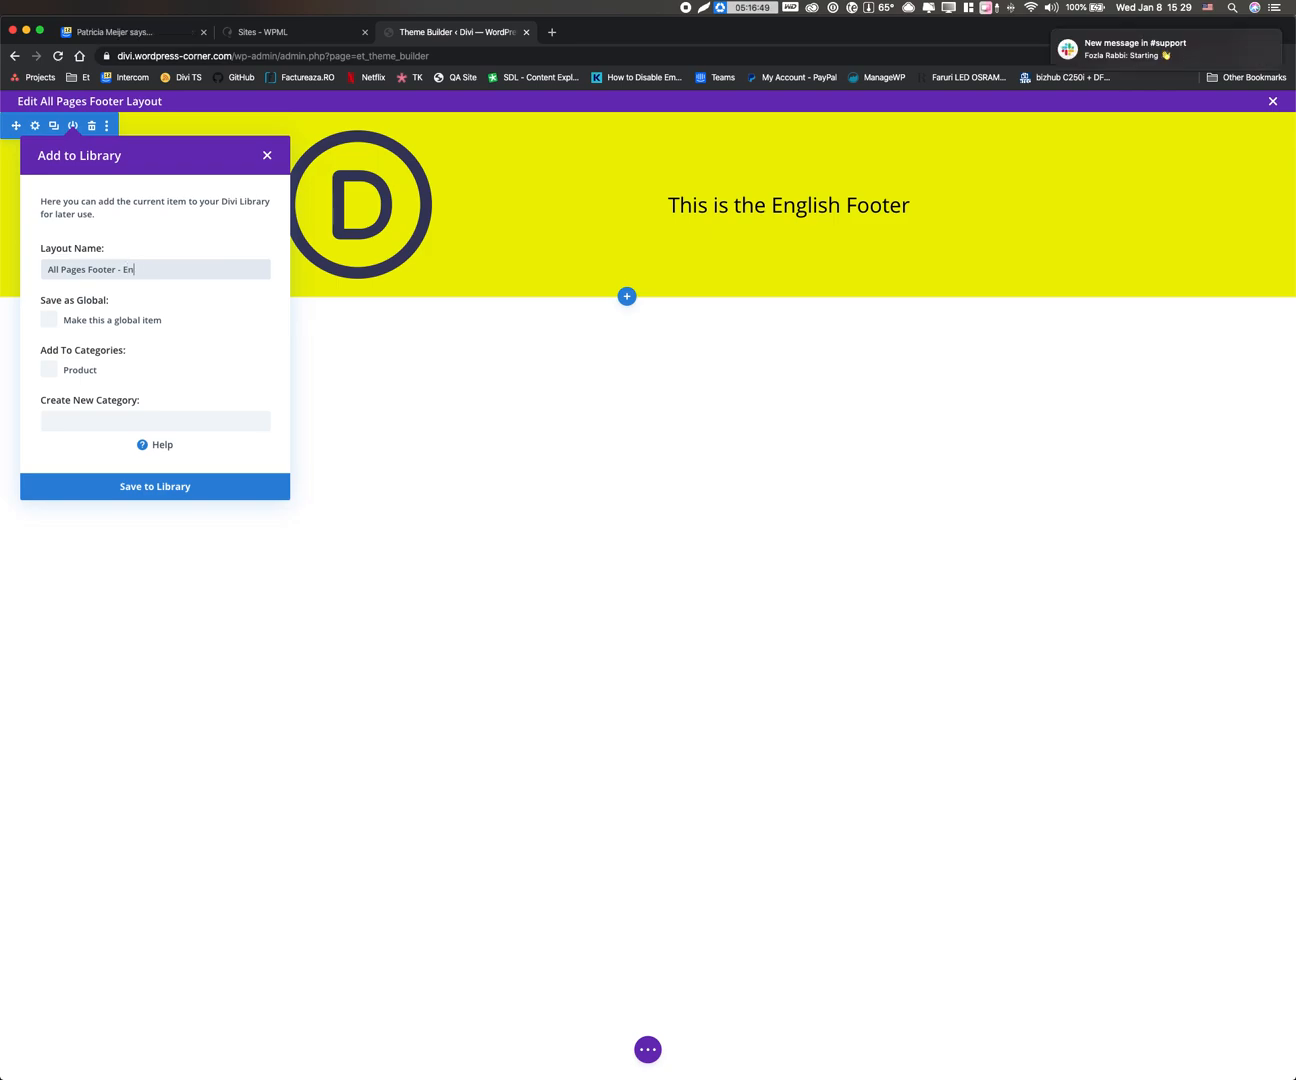
type("English")
left_click(143, 488)
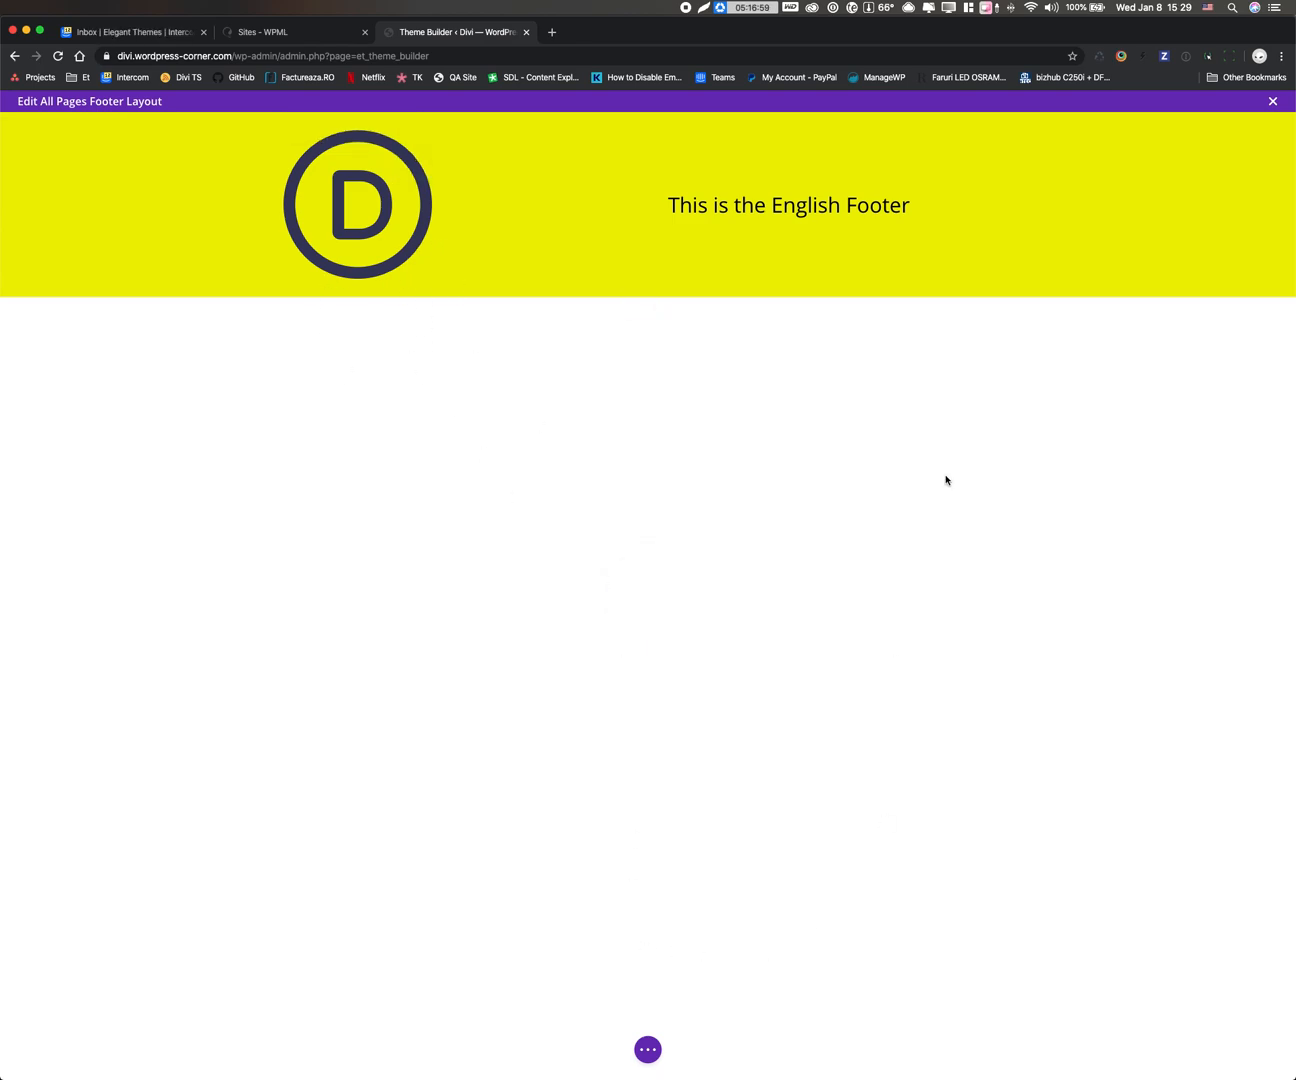
left_click(1272, 101)
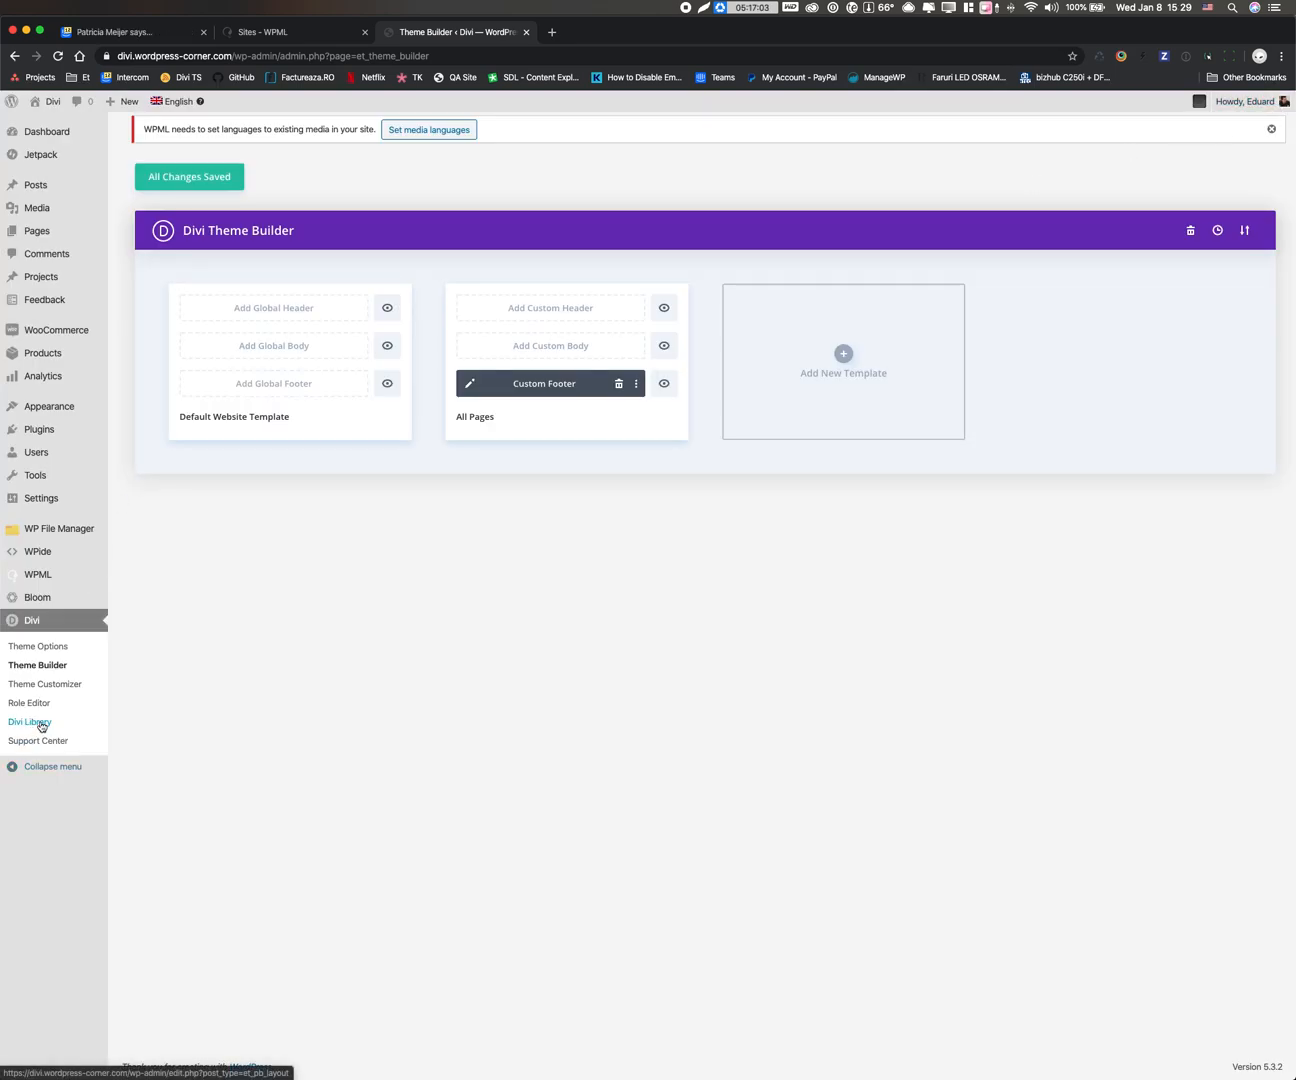
Step: Add a Romanian translation of the "All Pages Footer - English" library layout, titled "All Pages Footer - Romanian", and mark the title complete
left_click(40, 722)
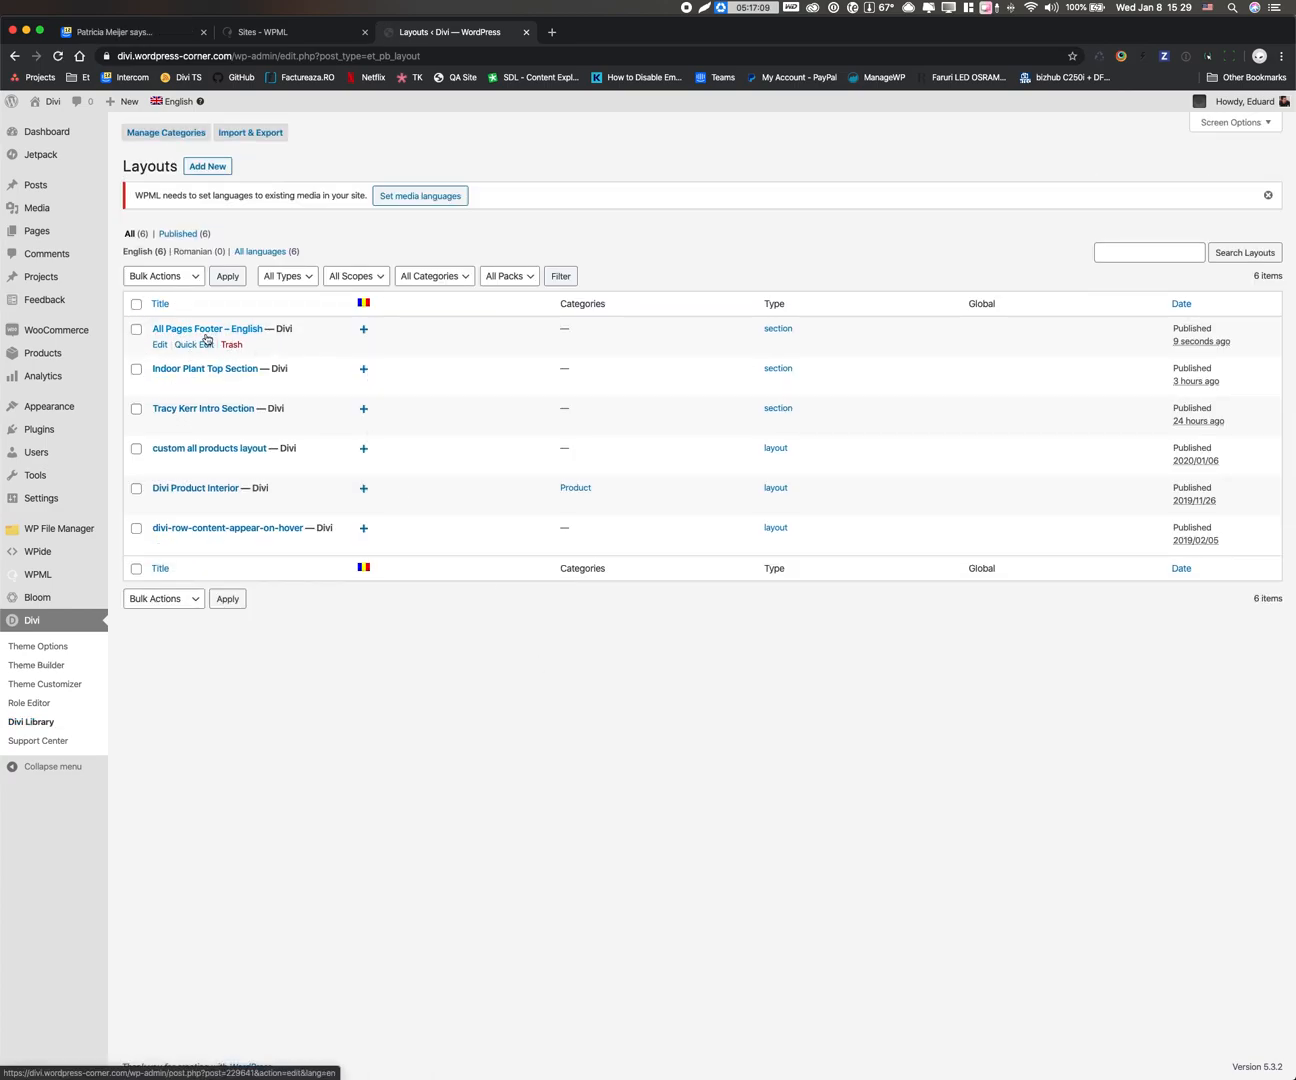
left_click(364, 332)
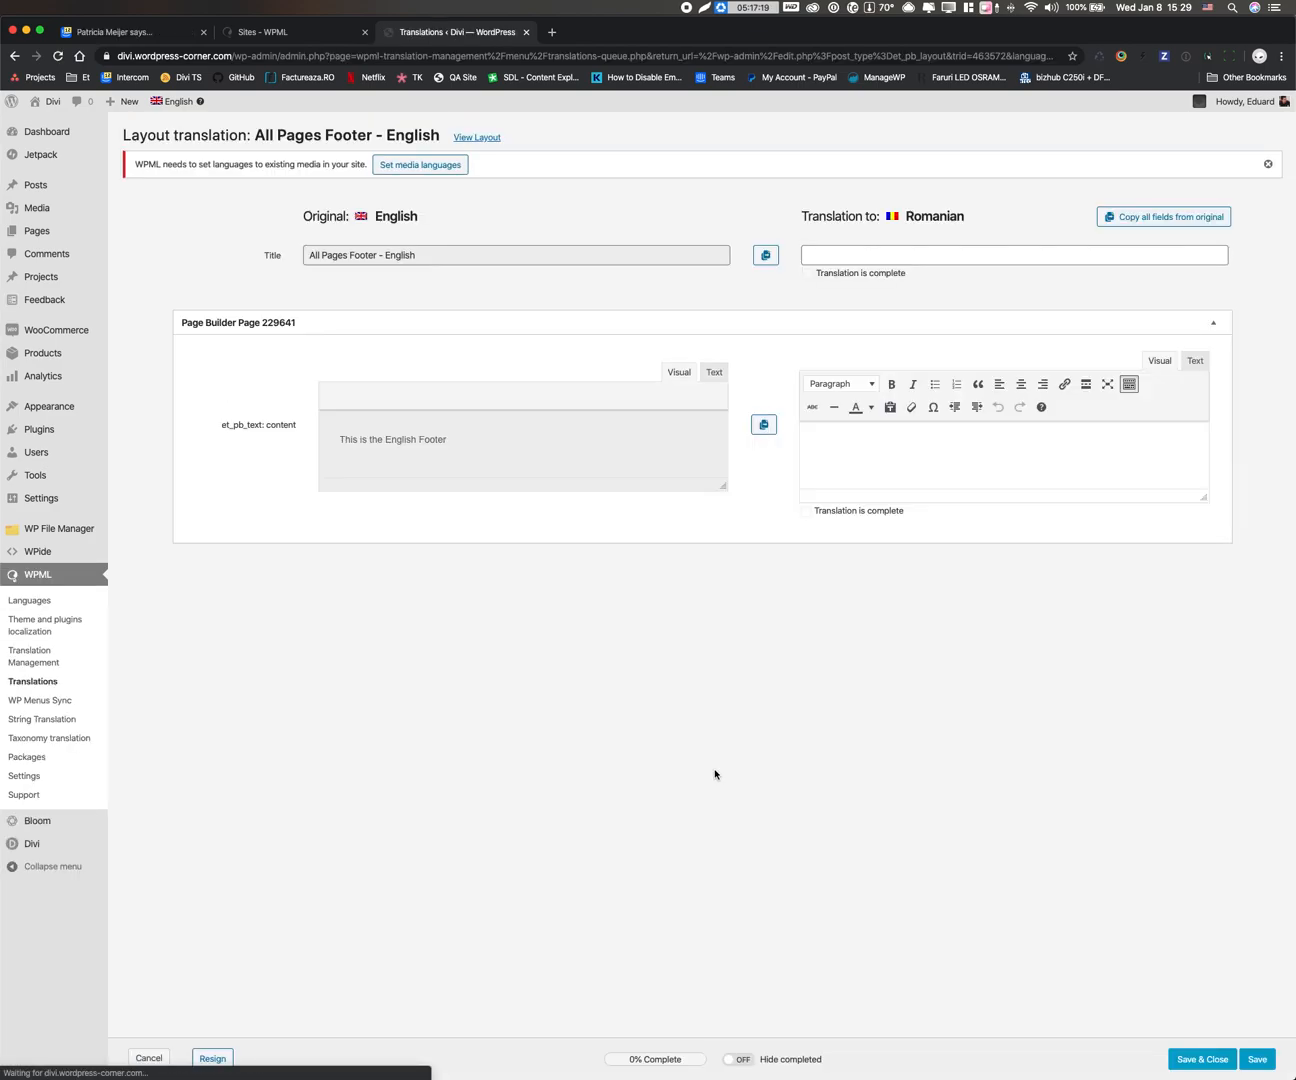
left_click_drag(434, 258, 290, 253)
left_click(1014, 252)
key("super+v")
double_click(906, 254)
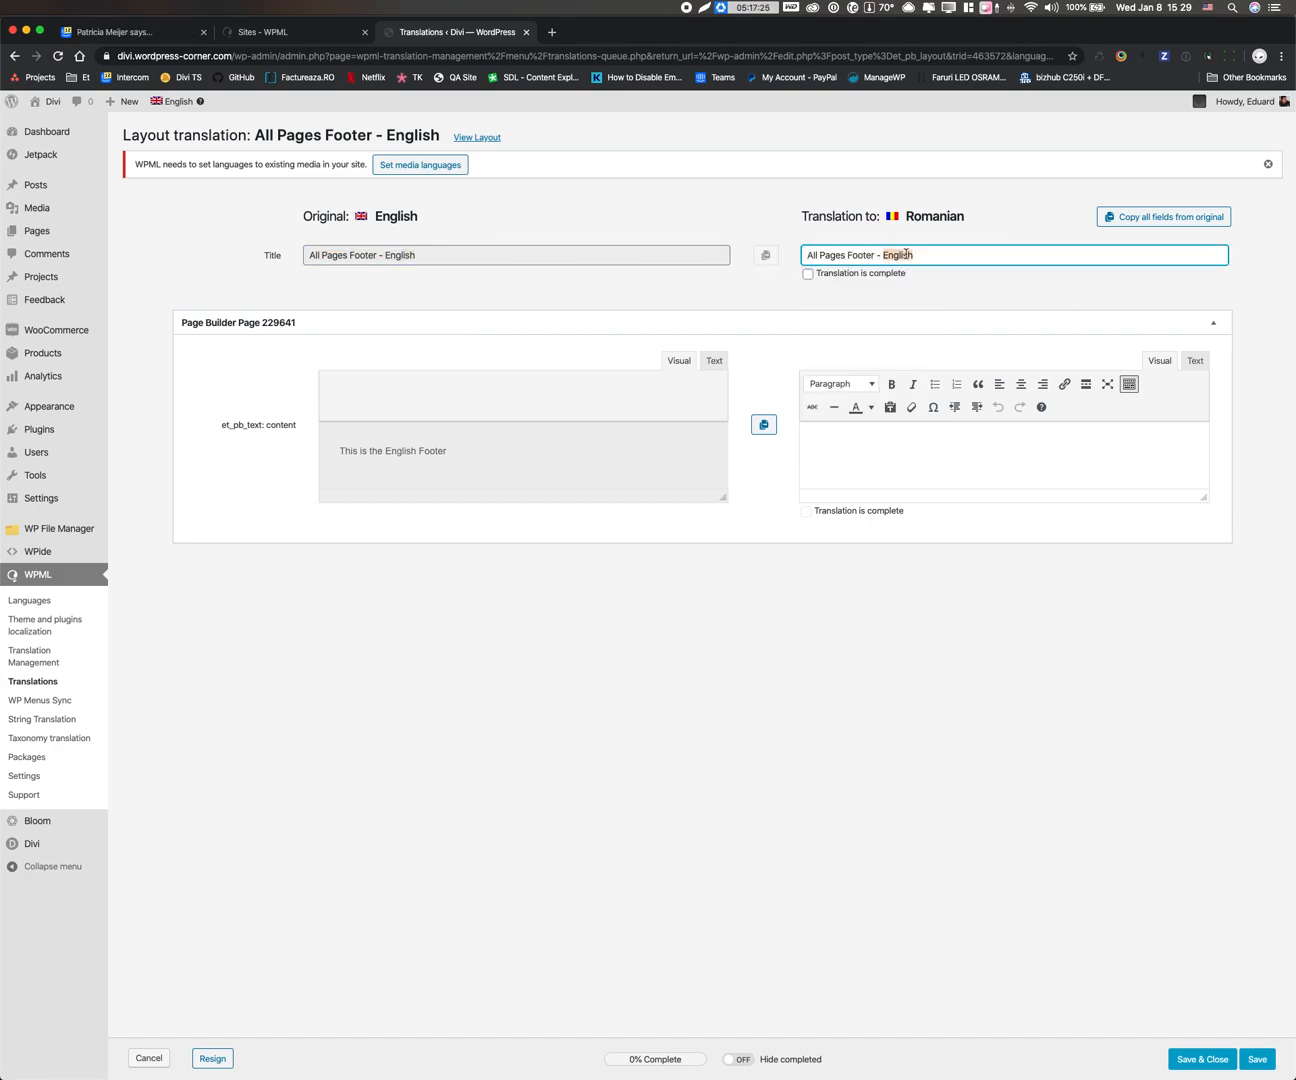
type("Romanian")
left_click(871, 280)
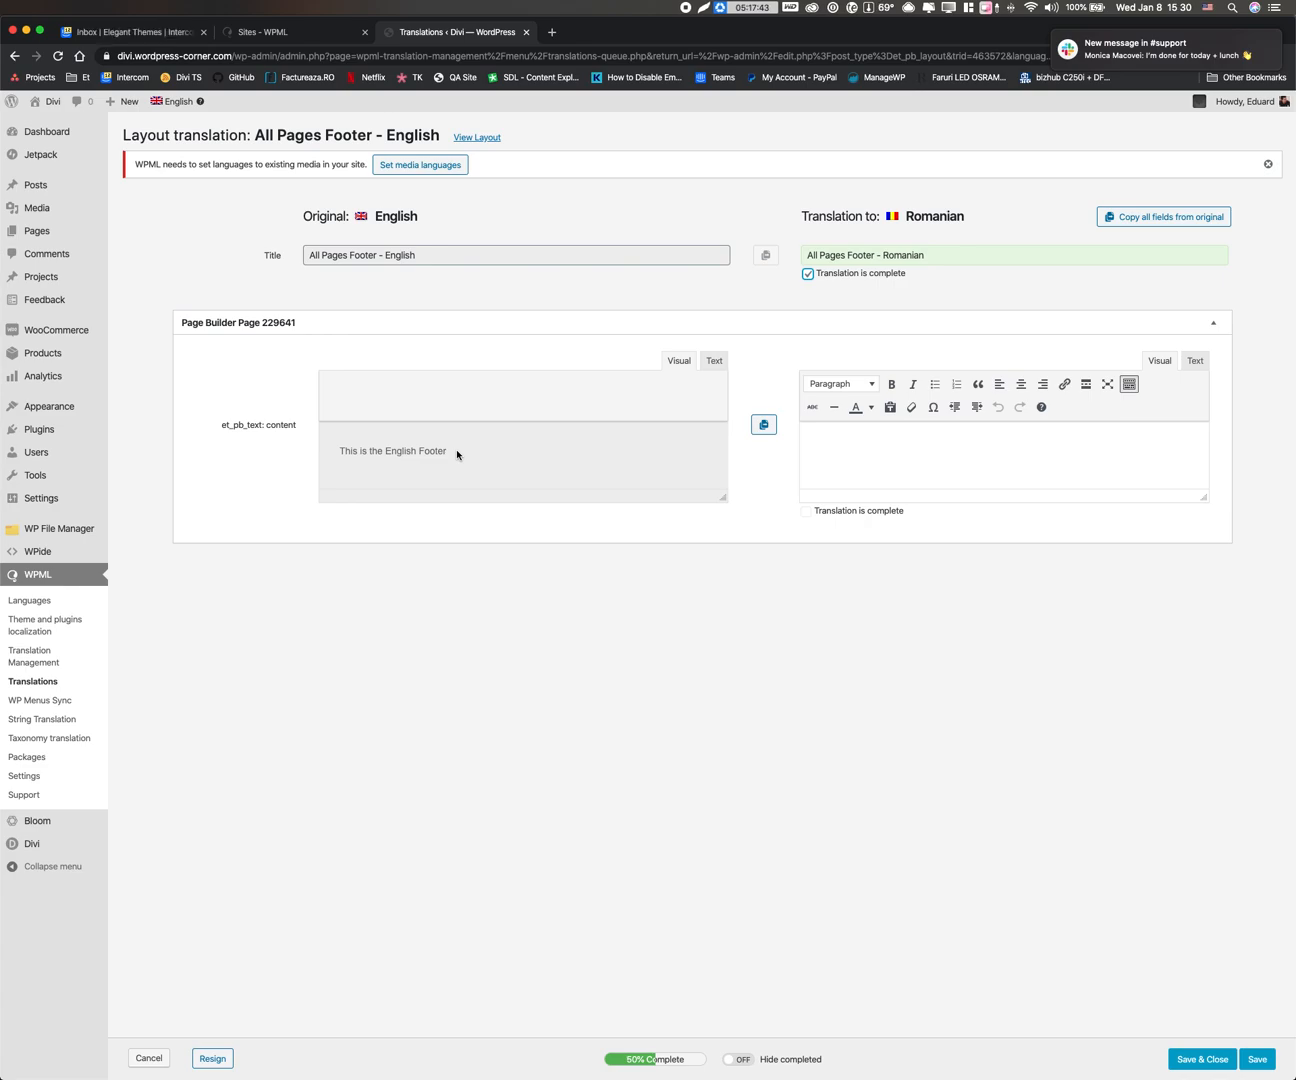
Step: Translate the footer content as "This is the Romanian Footer", mark it complete, and save and close the translation
left_click(764, 425)
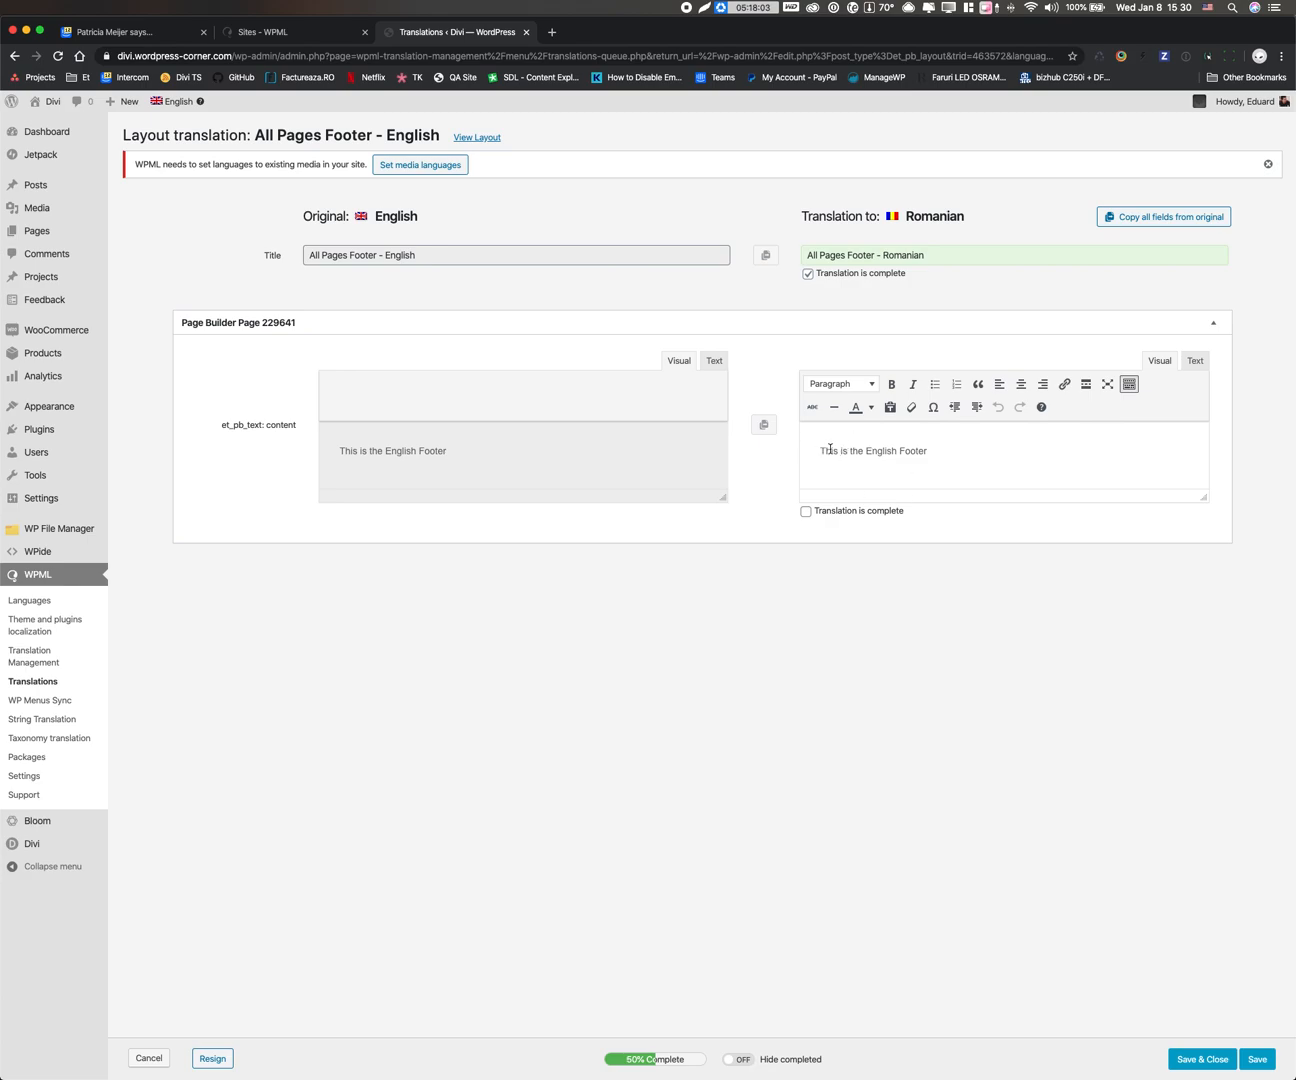
double_click(885, 450)
type("Romanian")
left_click(851, 514)
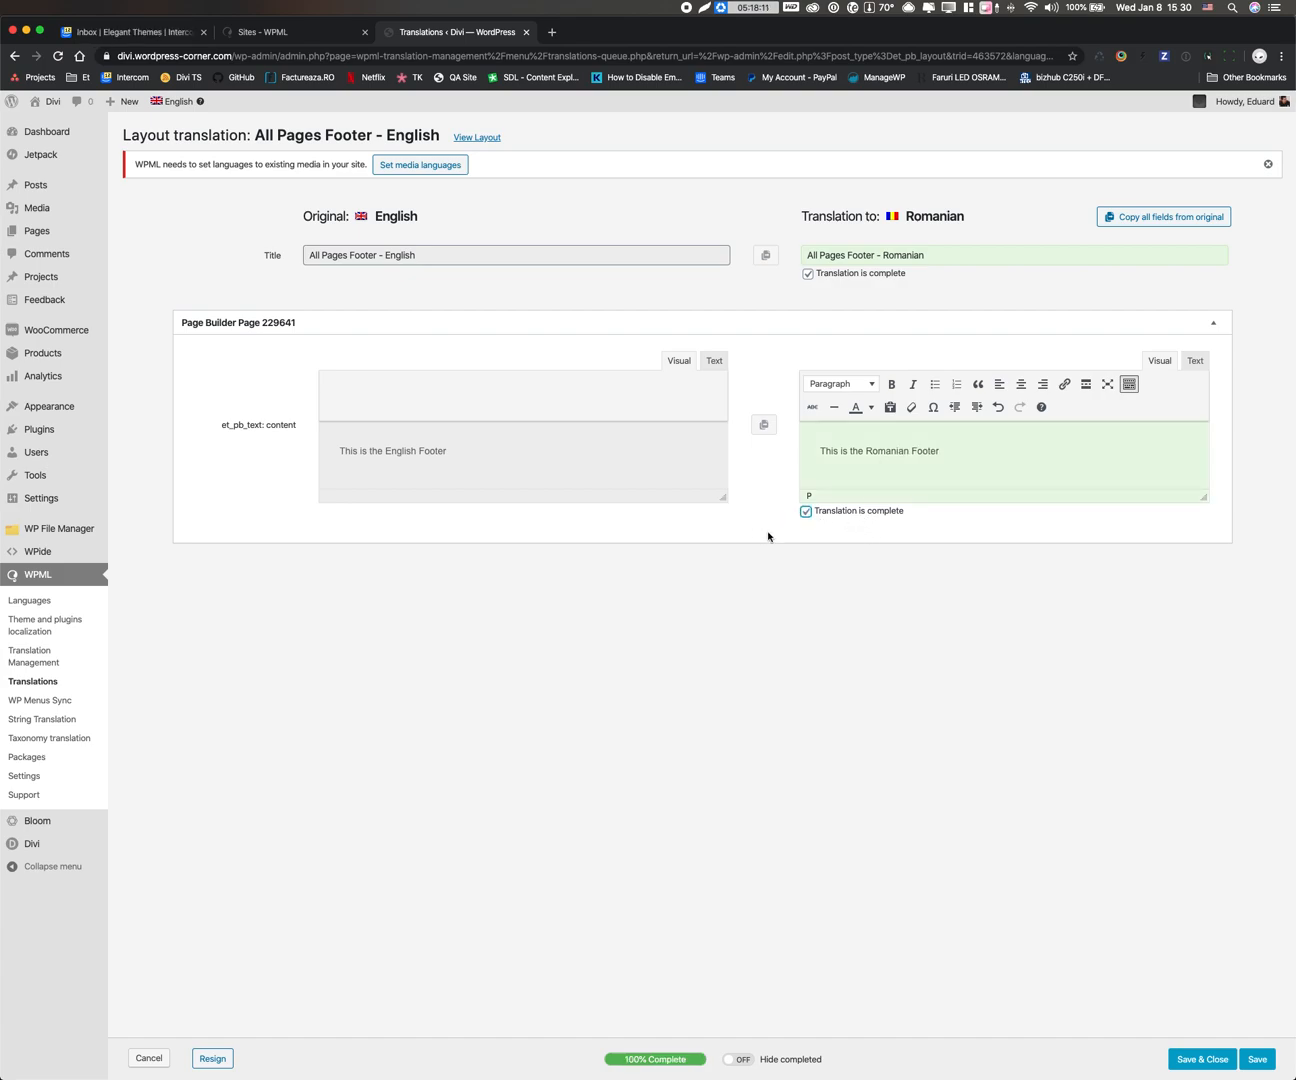
left_click(1217, 1056)
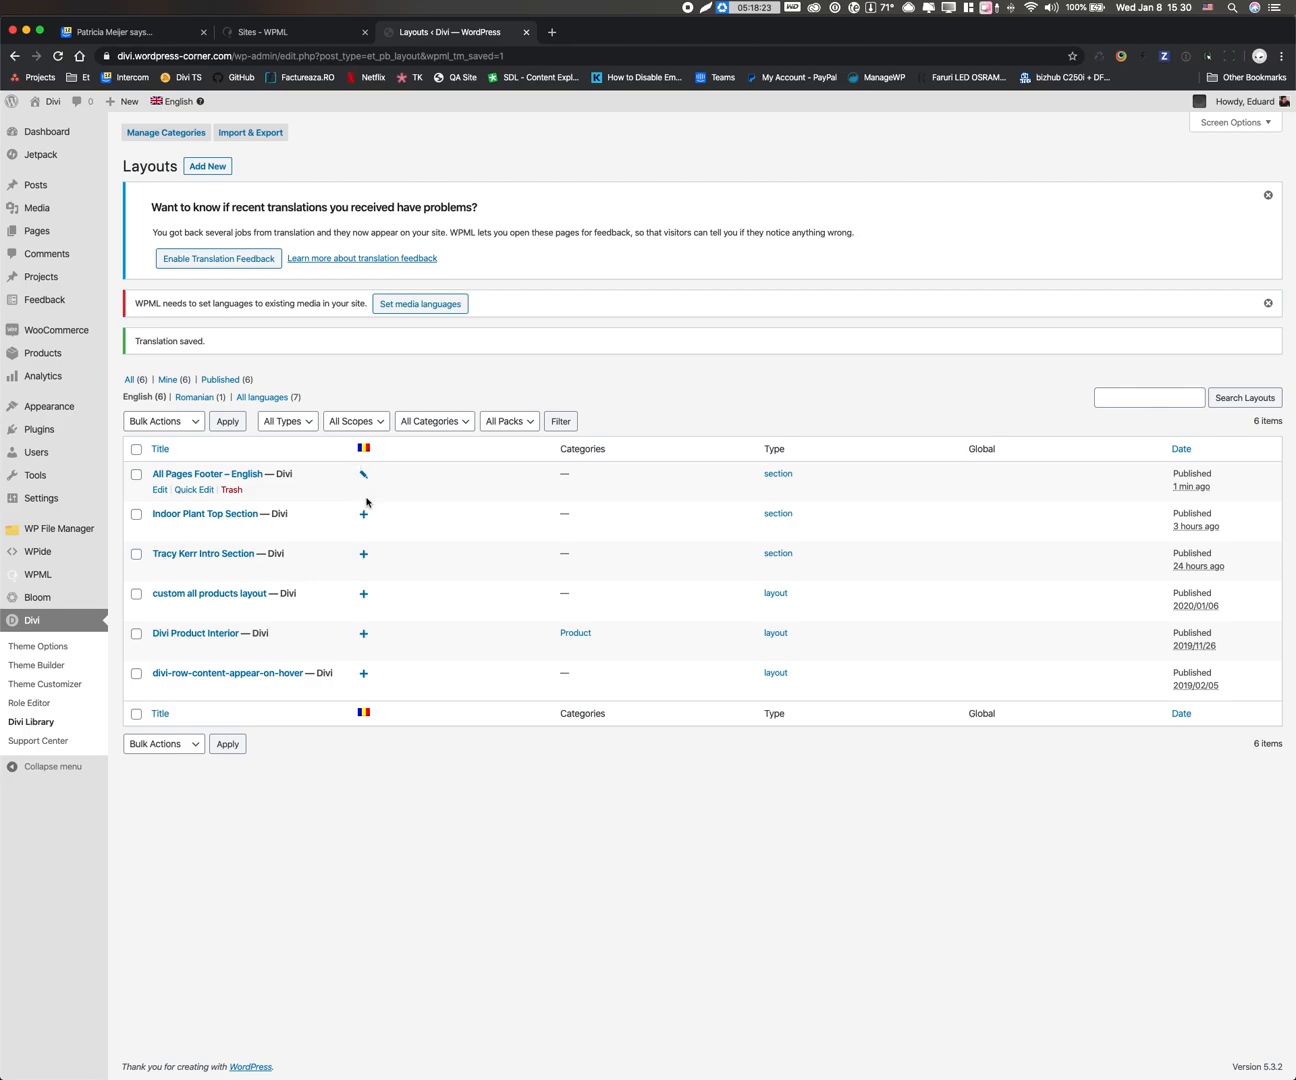
Step: Switch the Theme Builder to Romanian and create a new template used on All Pages
left_click(37, 668)
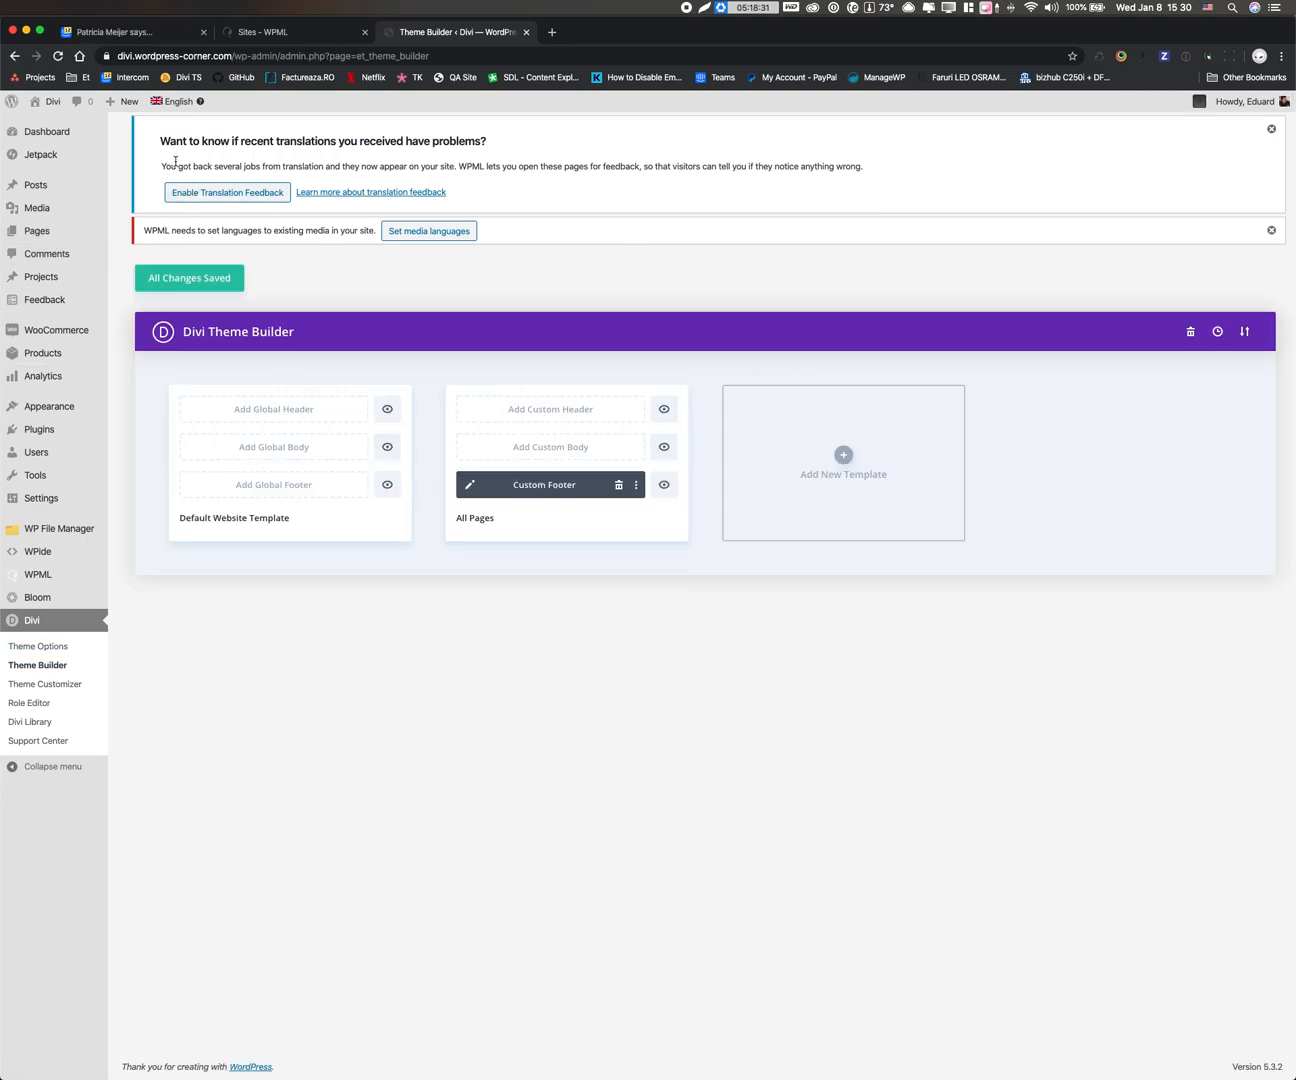
left_click(178, 114)
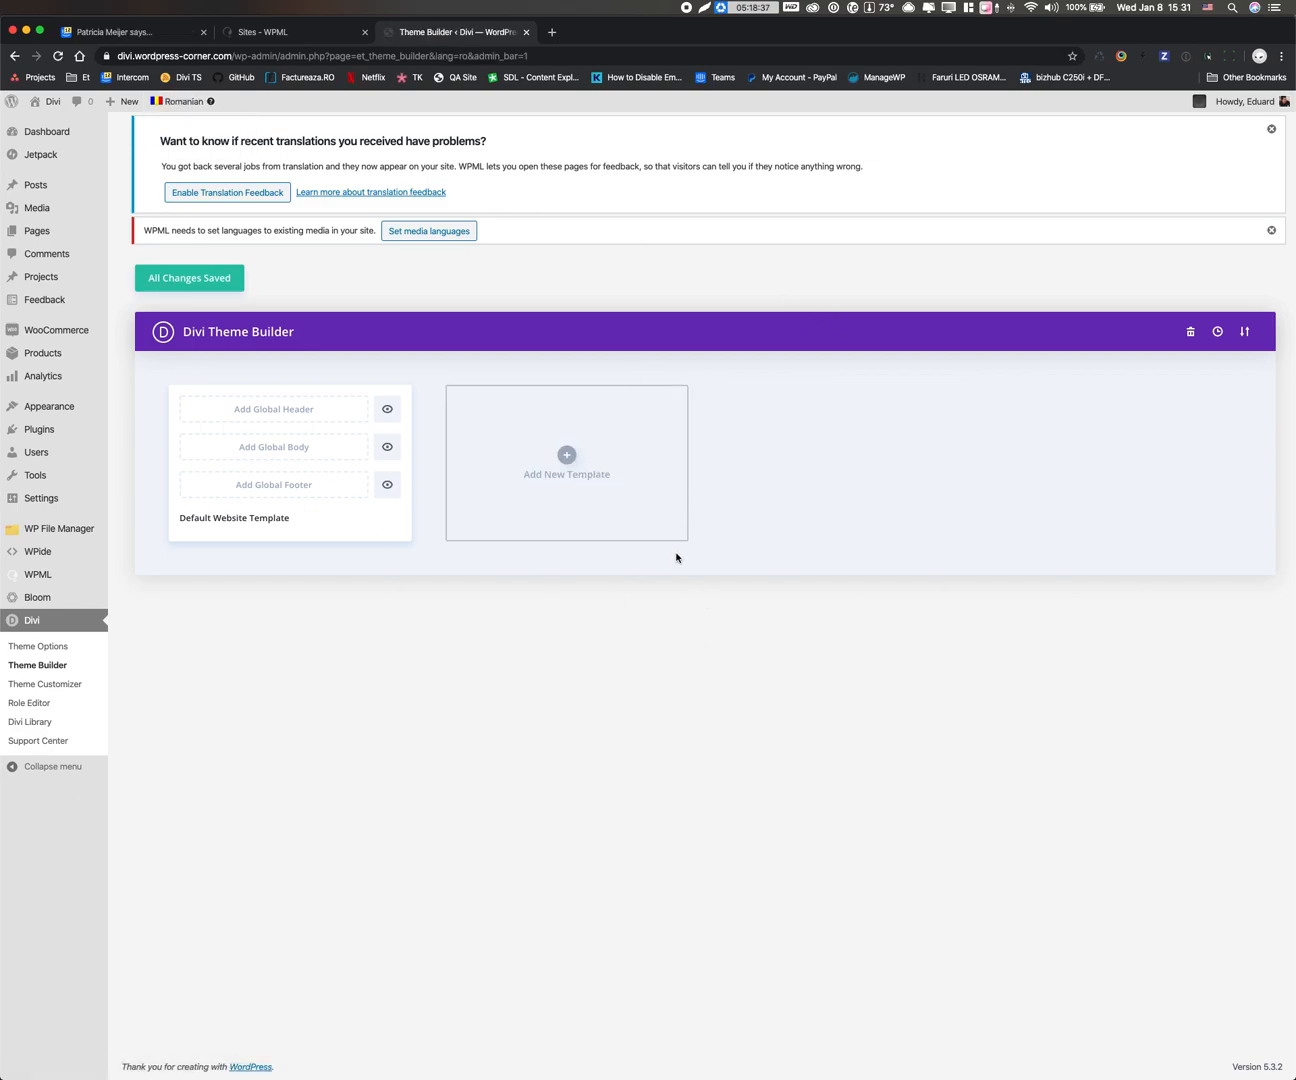
left_click(575, 458)
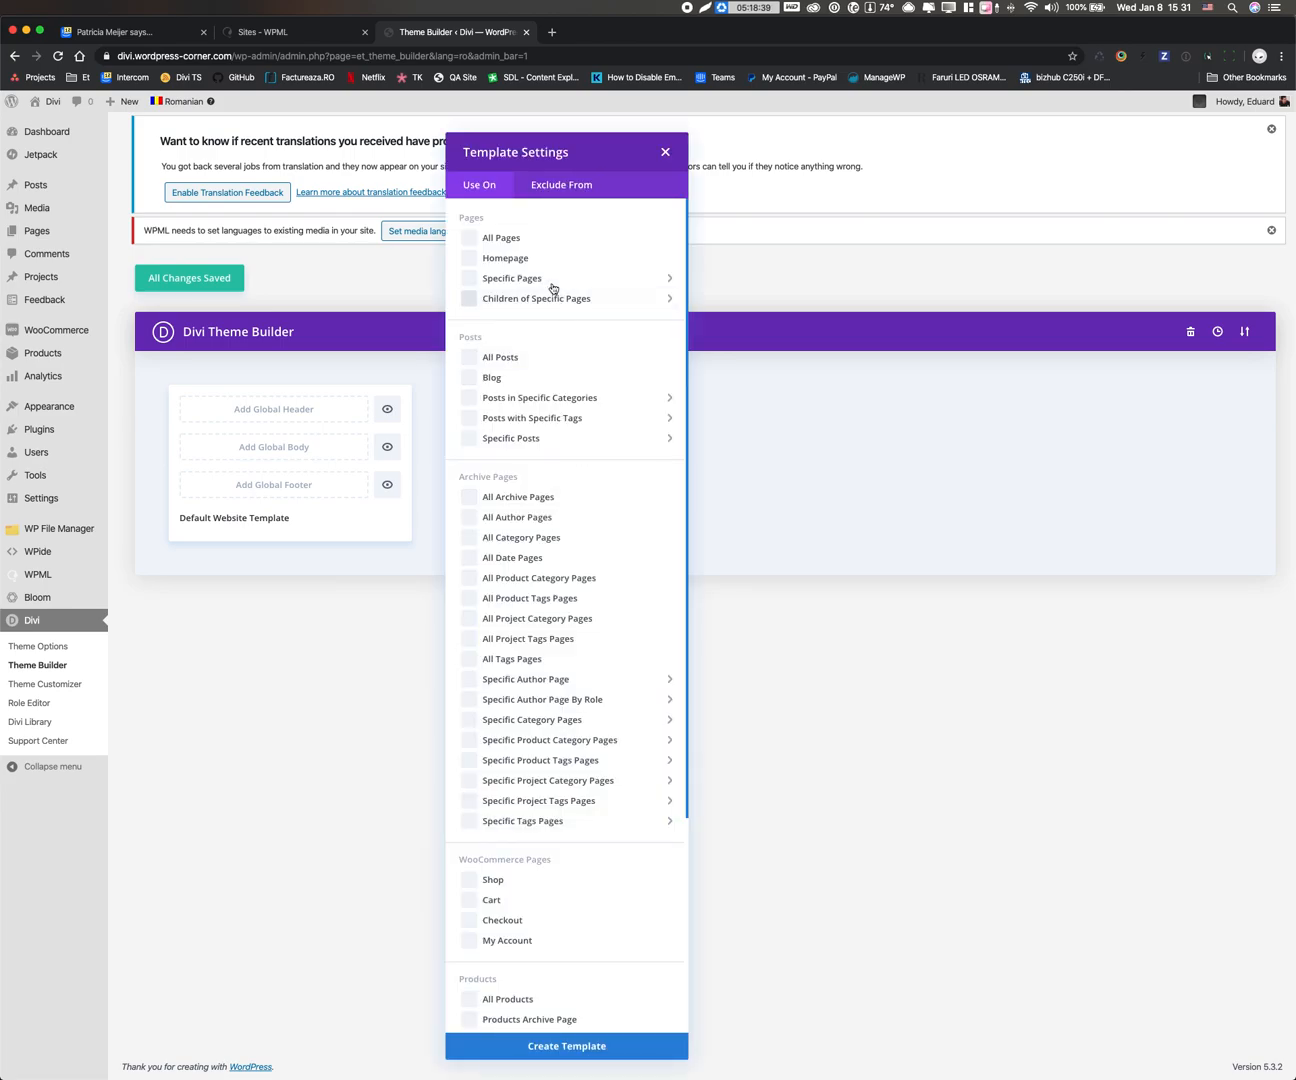
left_click(505, 240)
left_click(589, 1042)
left_click(555, 488)
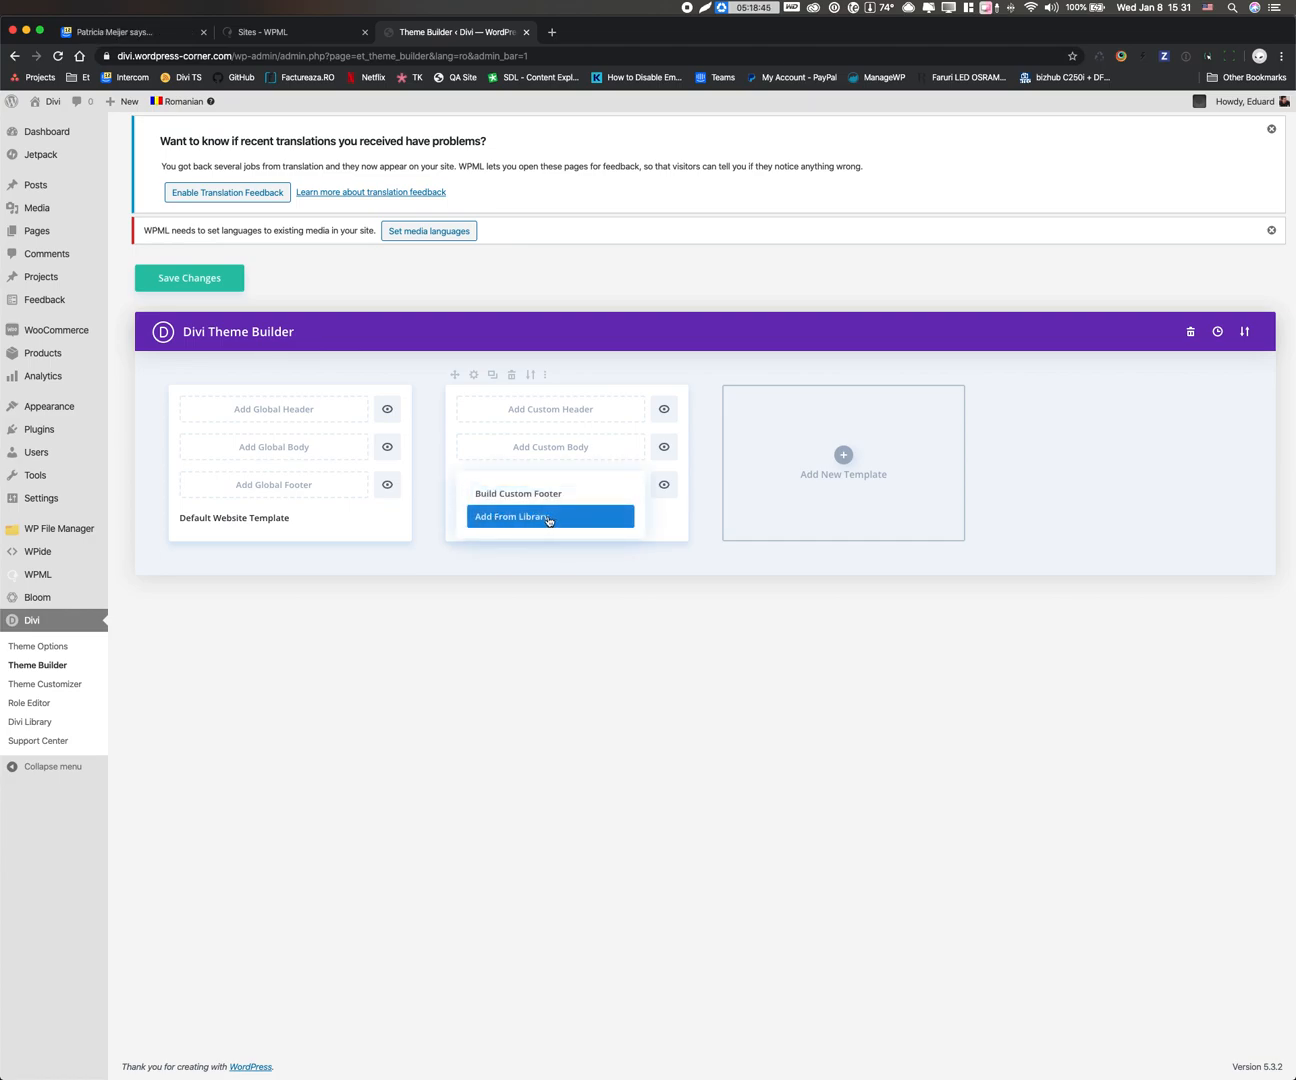
left_click(511, 521)
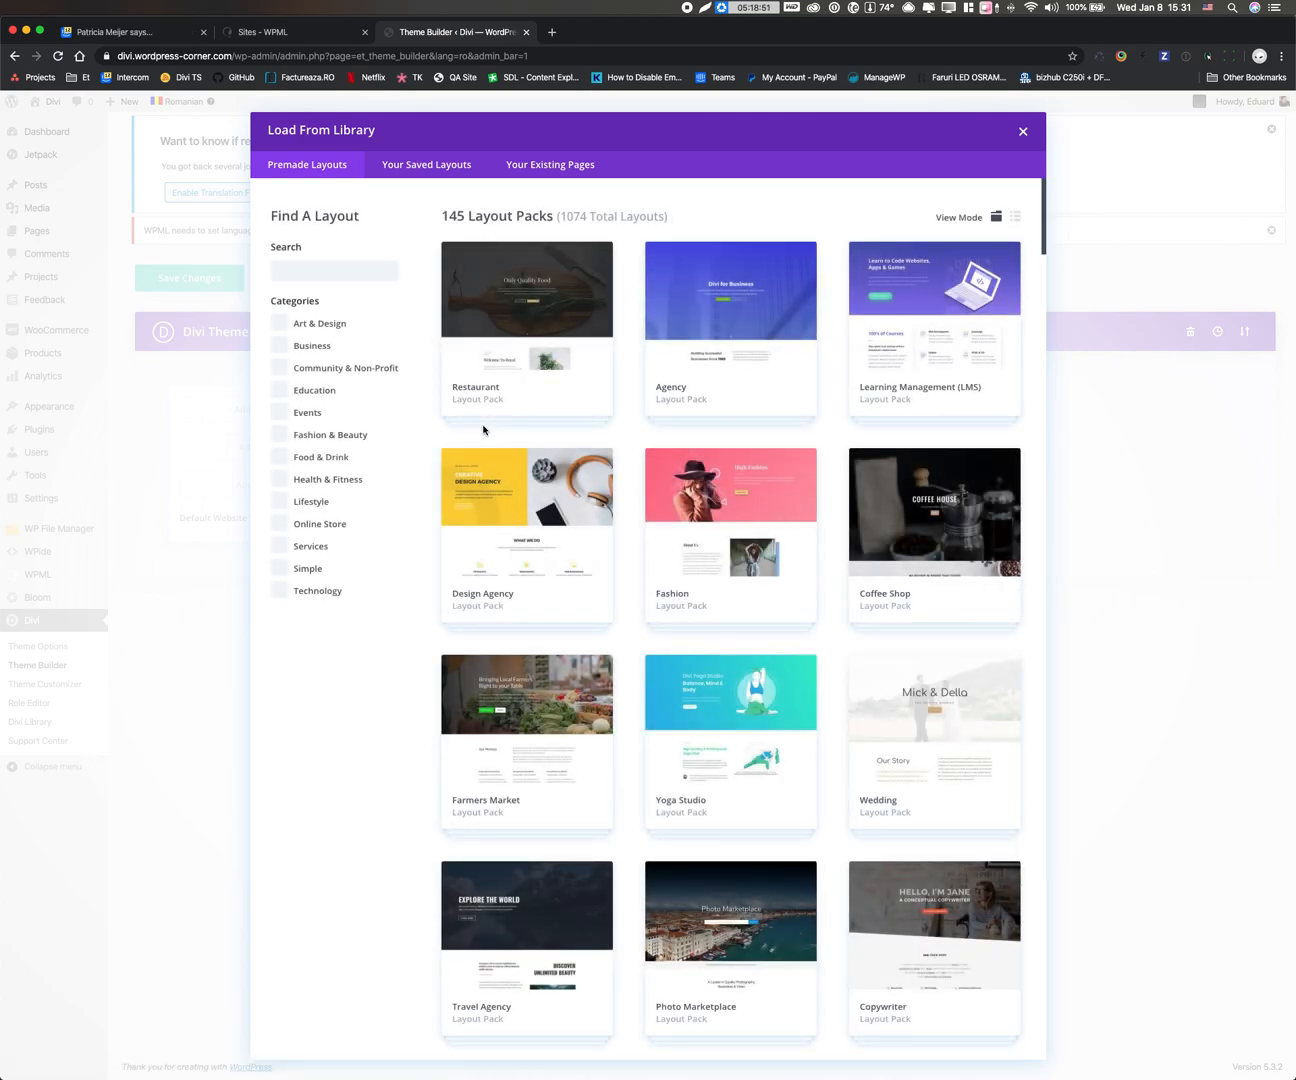
left_click(425, 166)
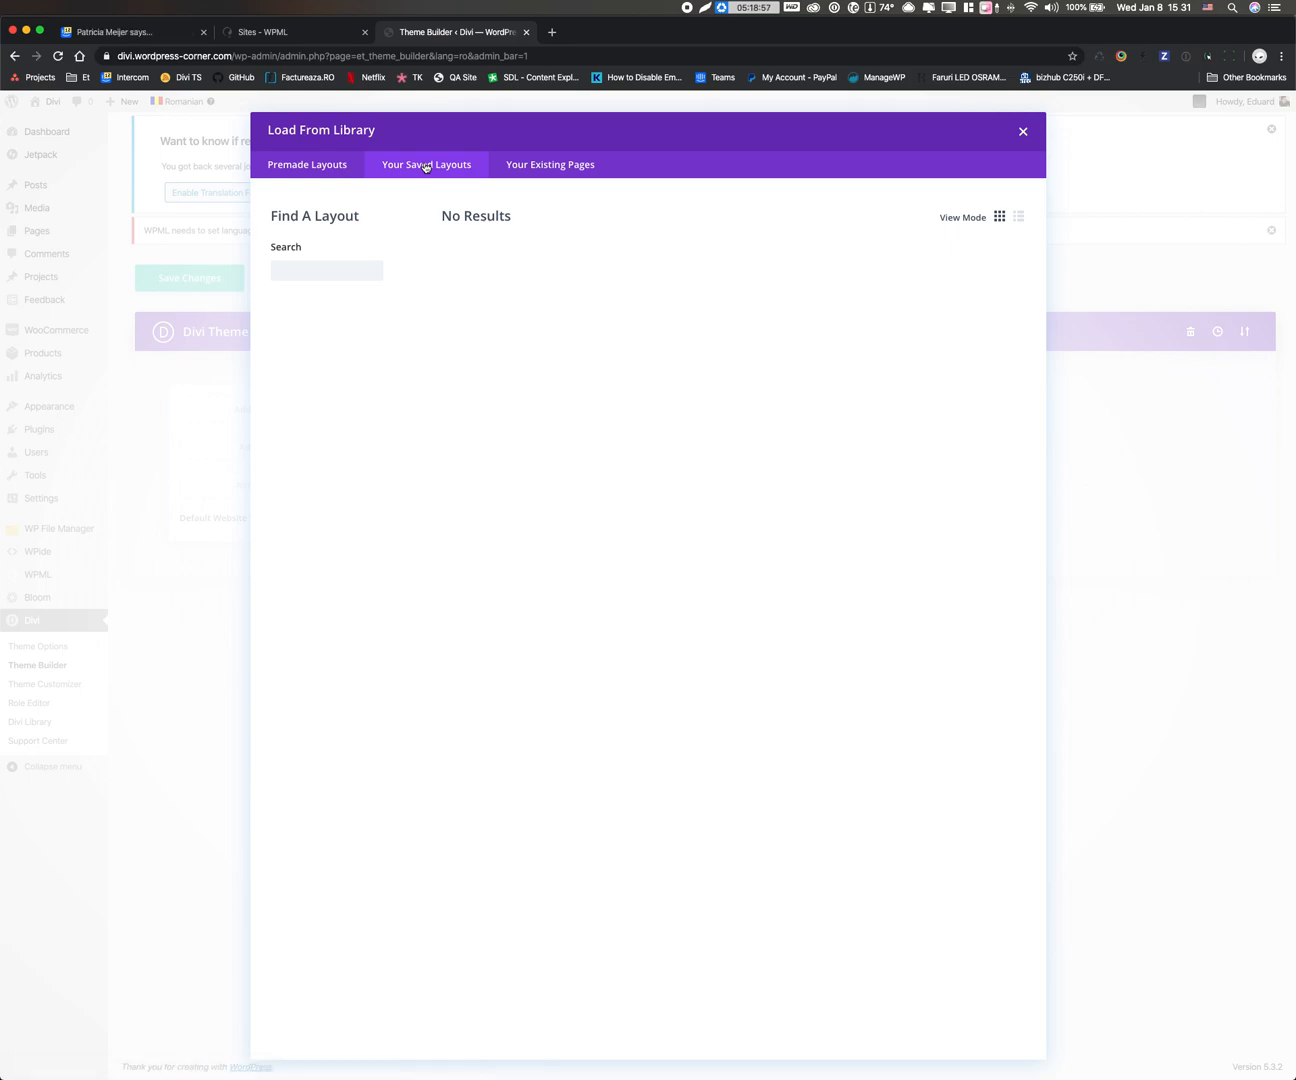
left_click(1024, 131)
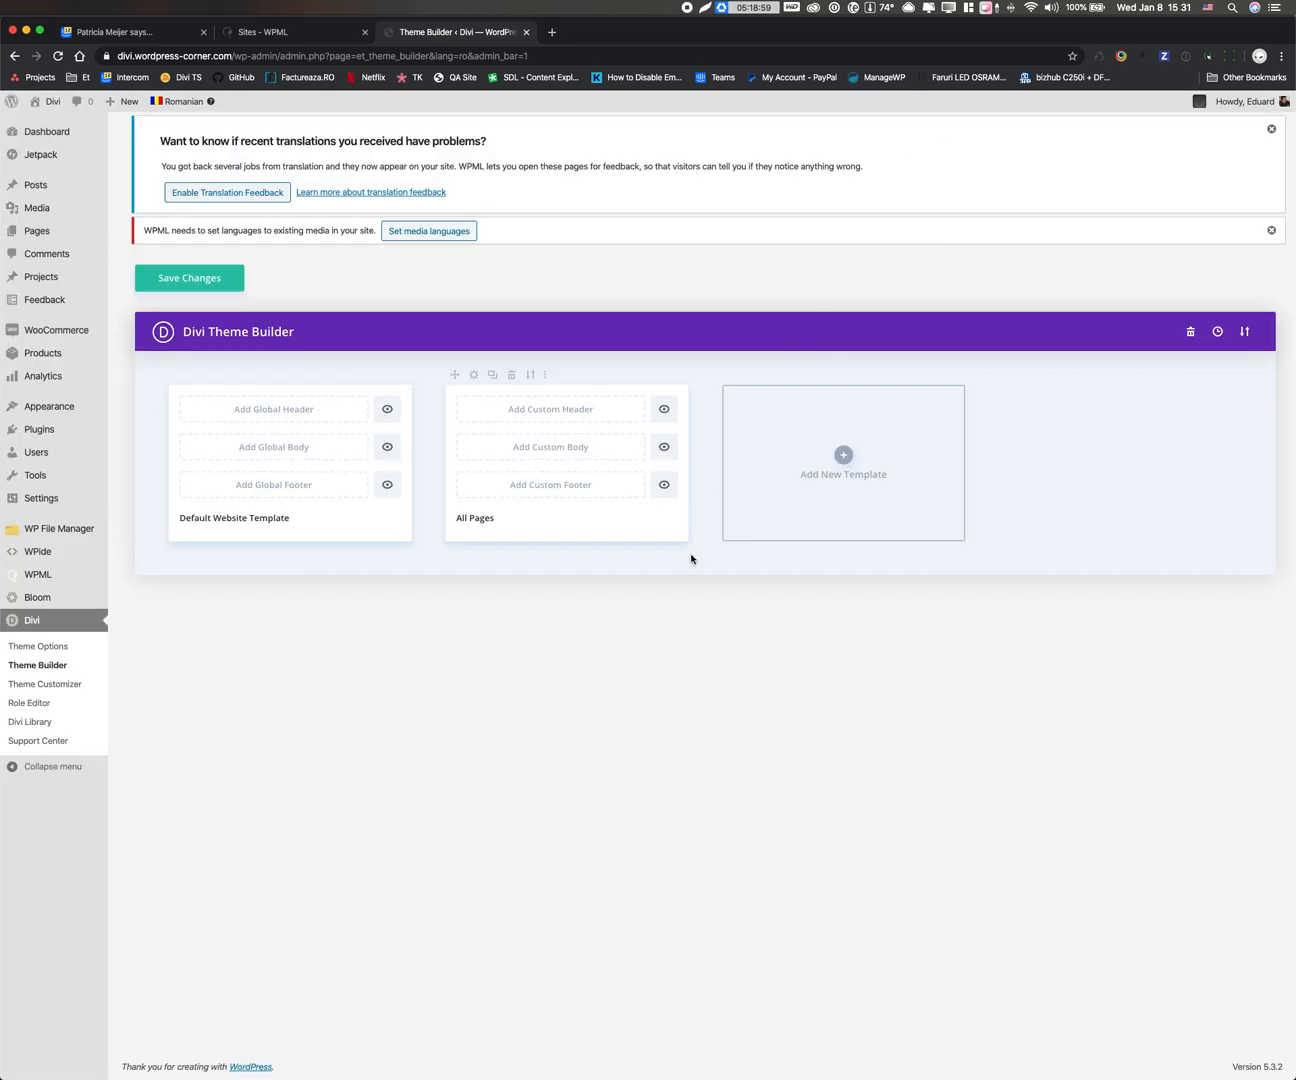
Step: Build the All Pages custom footer by inserting the library section "All Pages Footer - Romanian", and delete the empty default section
left_click(545, 489)
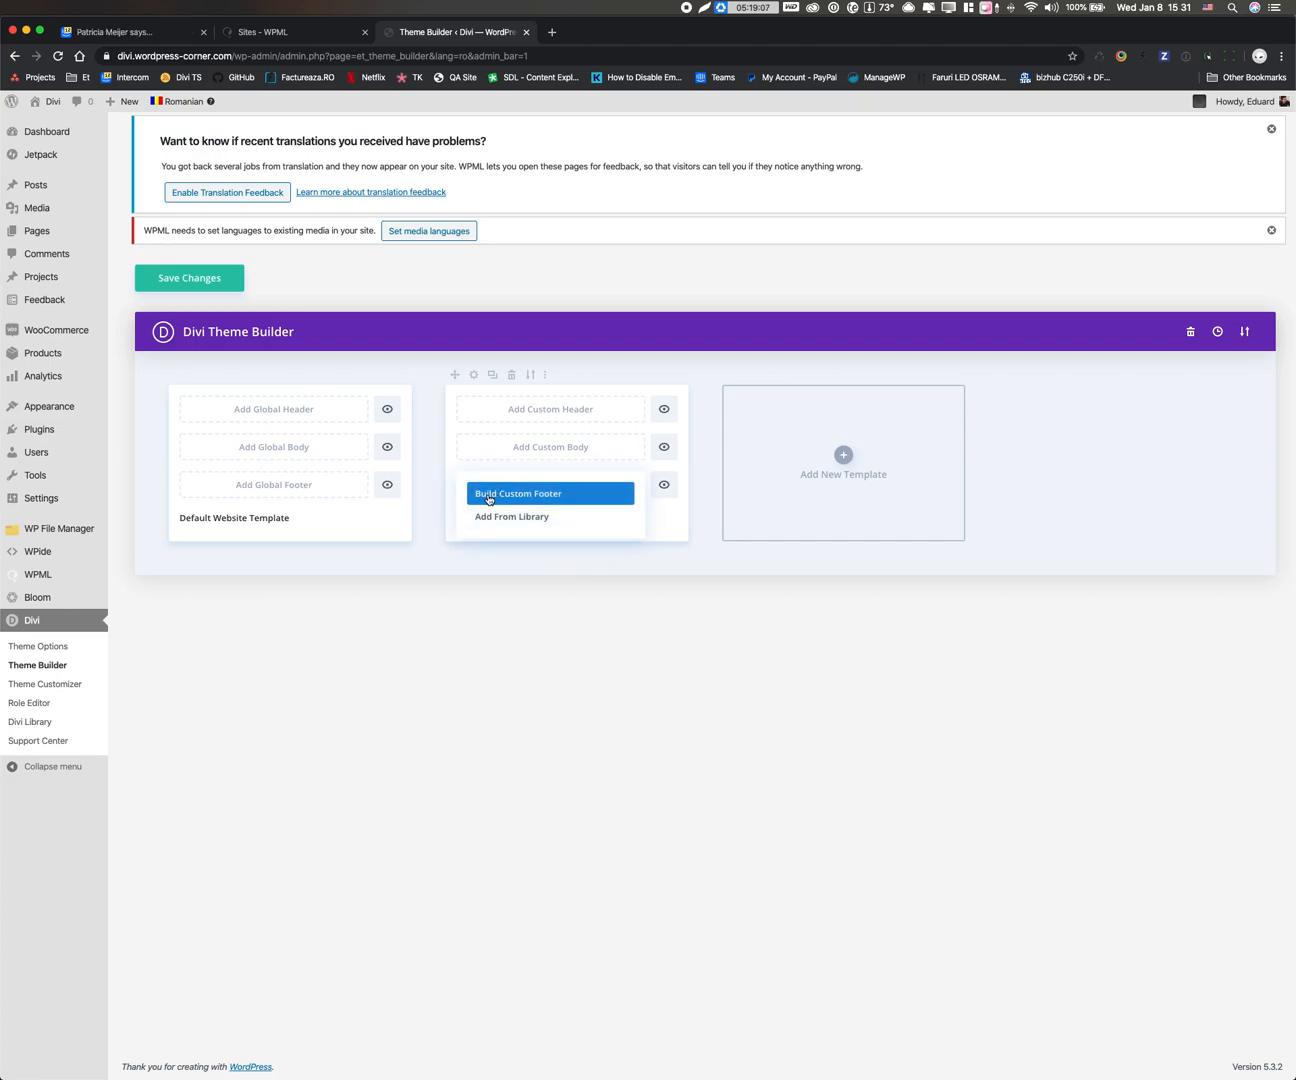
left_click(493, 495)
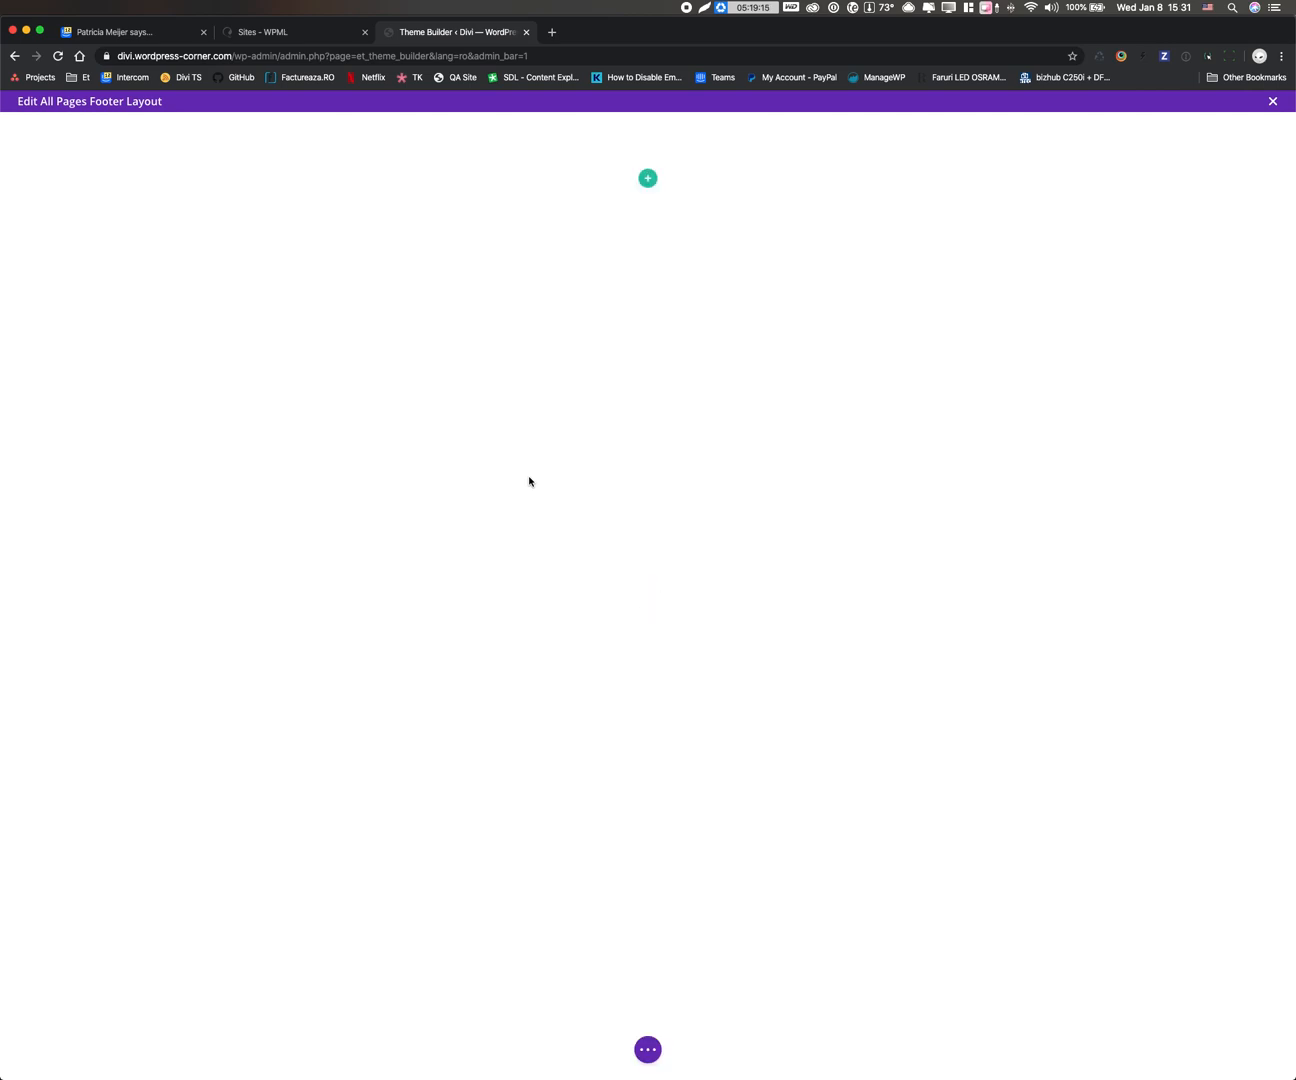
left_click(648, 178)
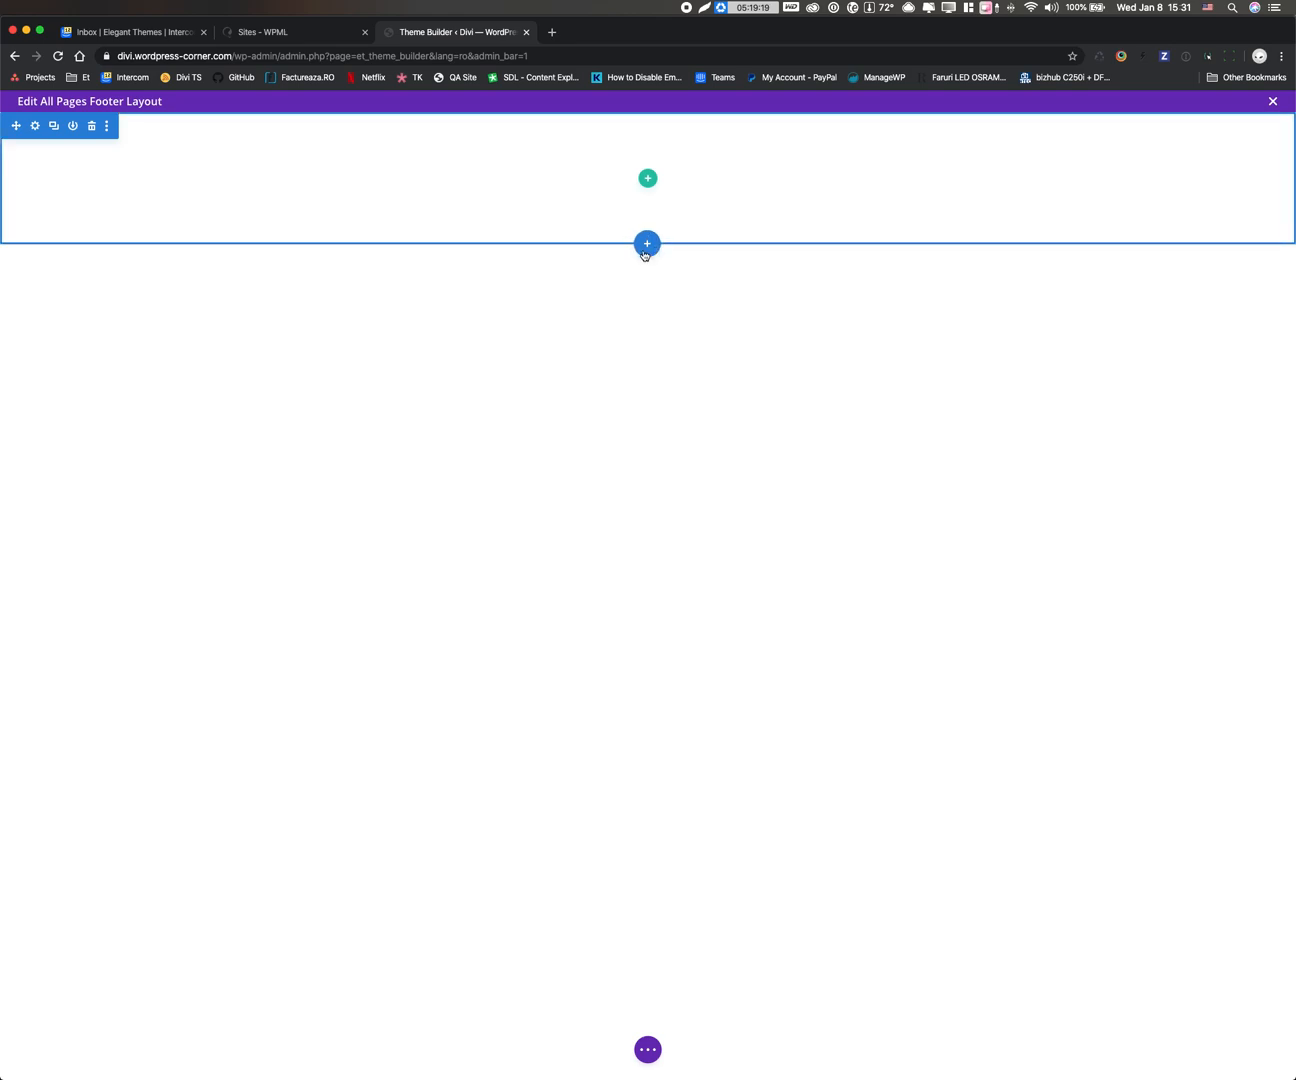
left_click(646, 253)
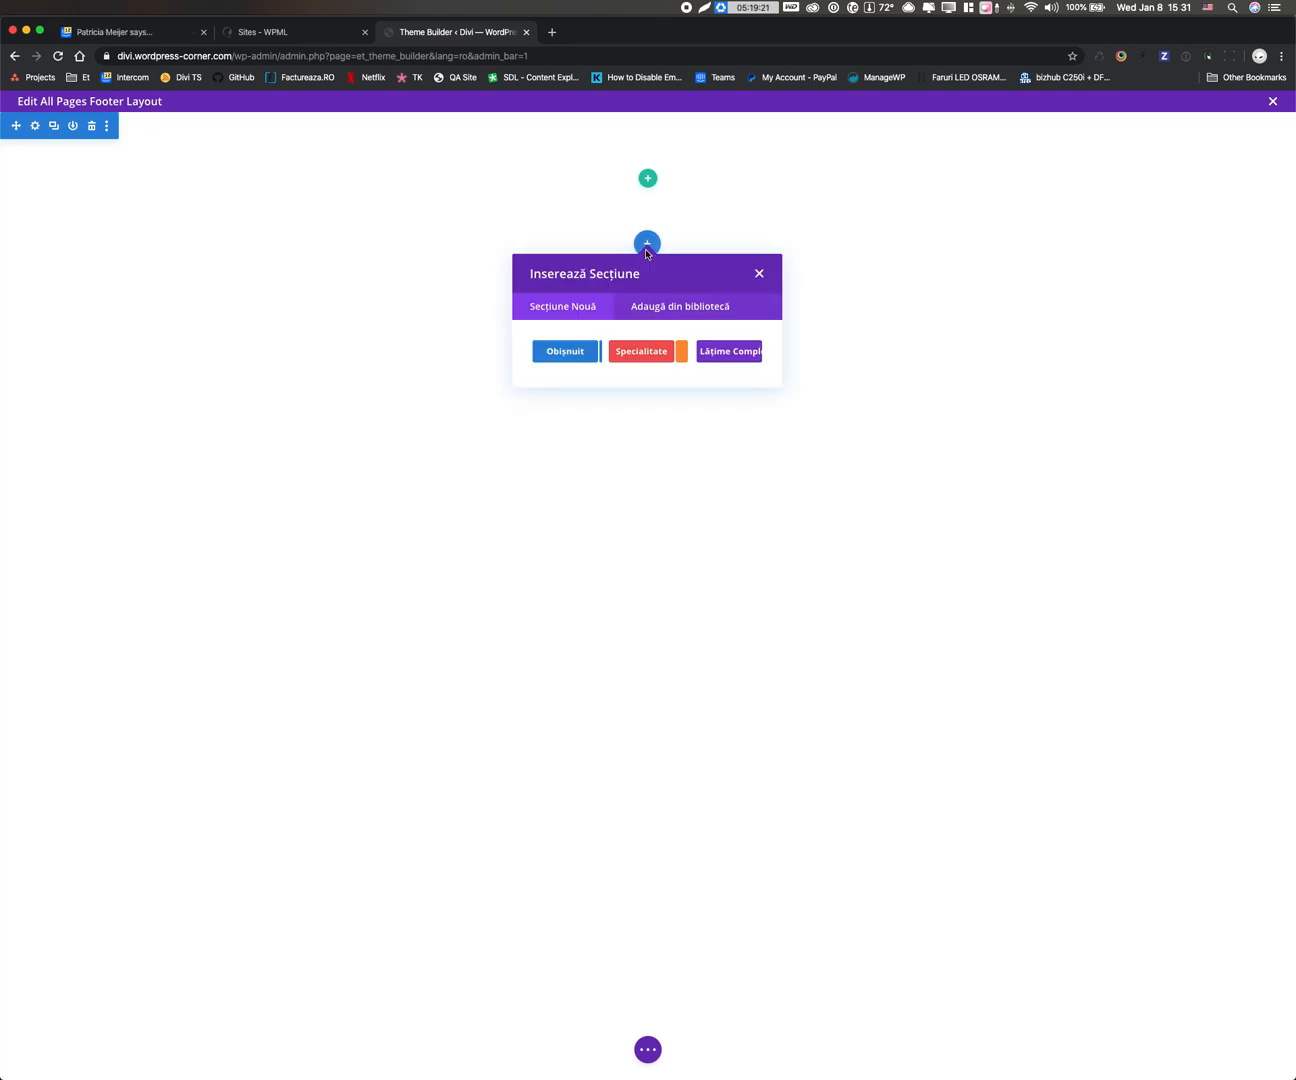
left_click(659, 307)
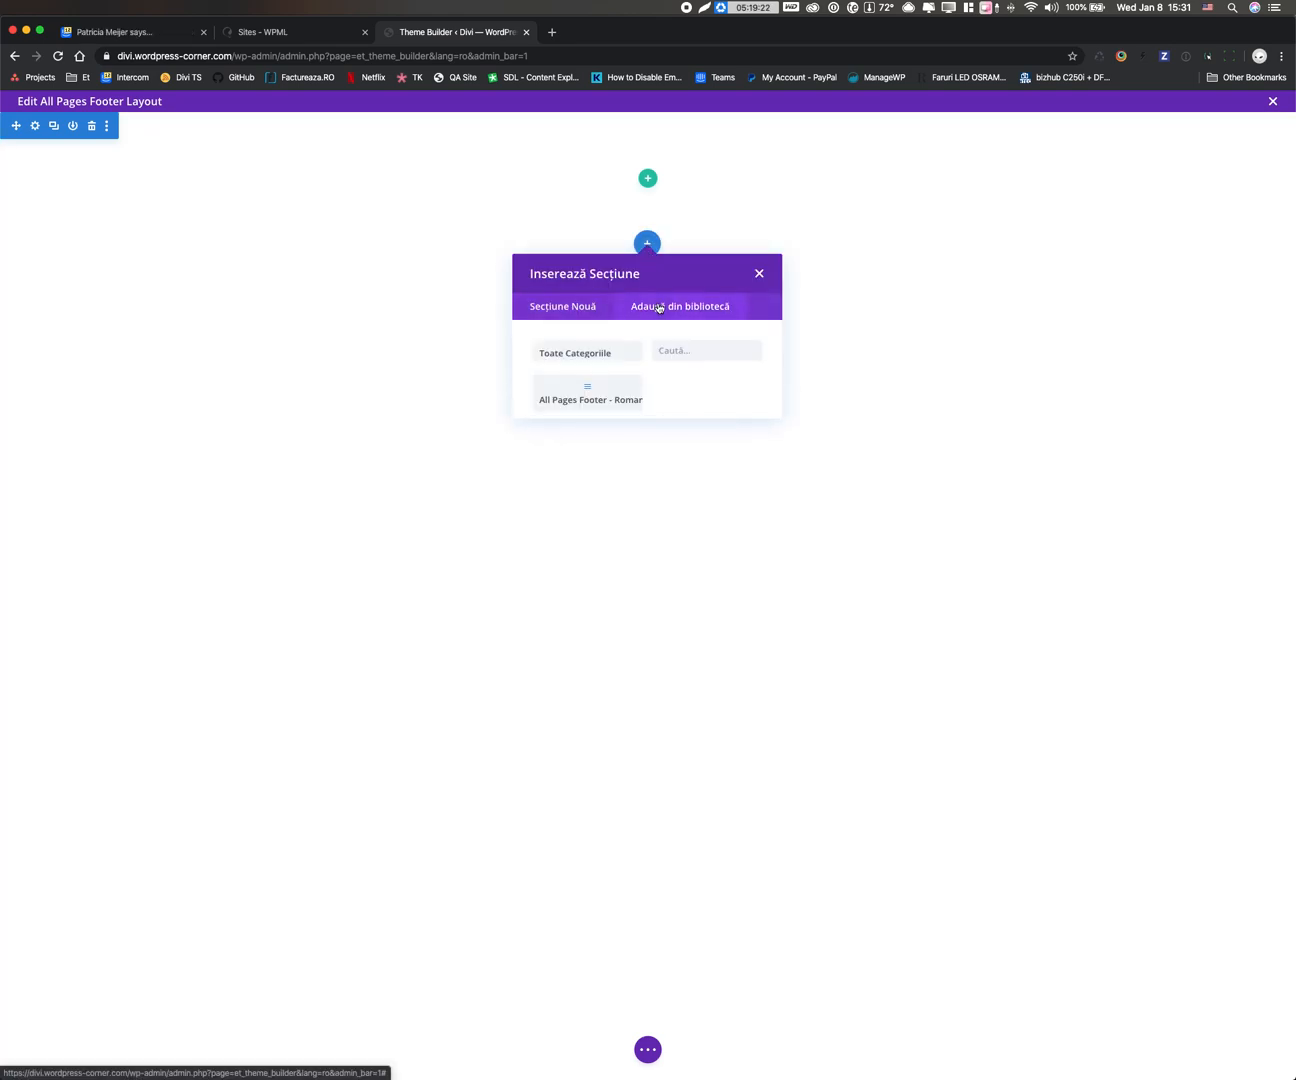
left_click(578, 398)
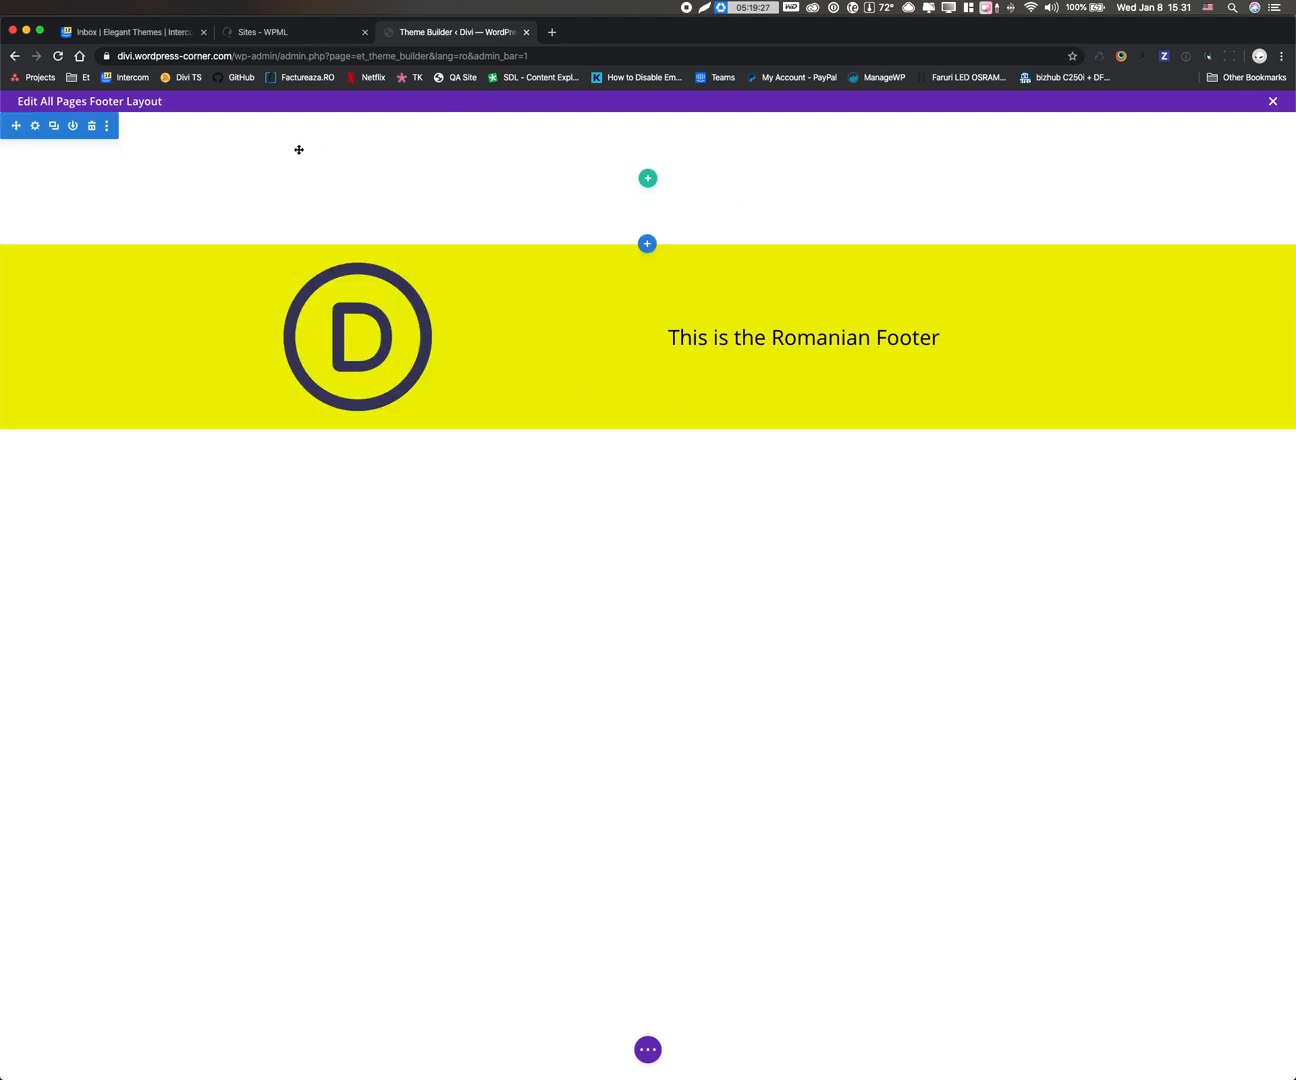
left_click(91, 124)
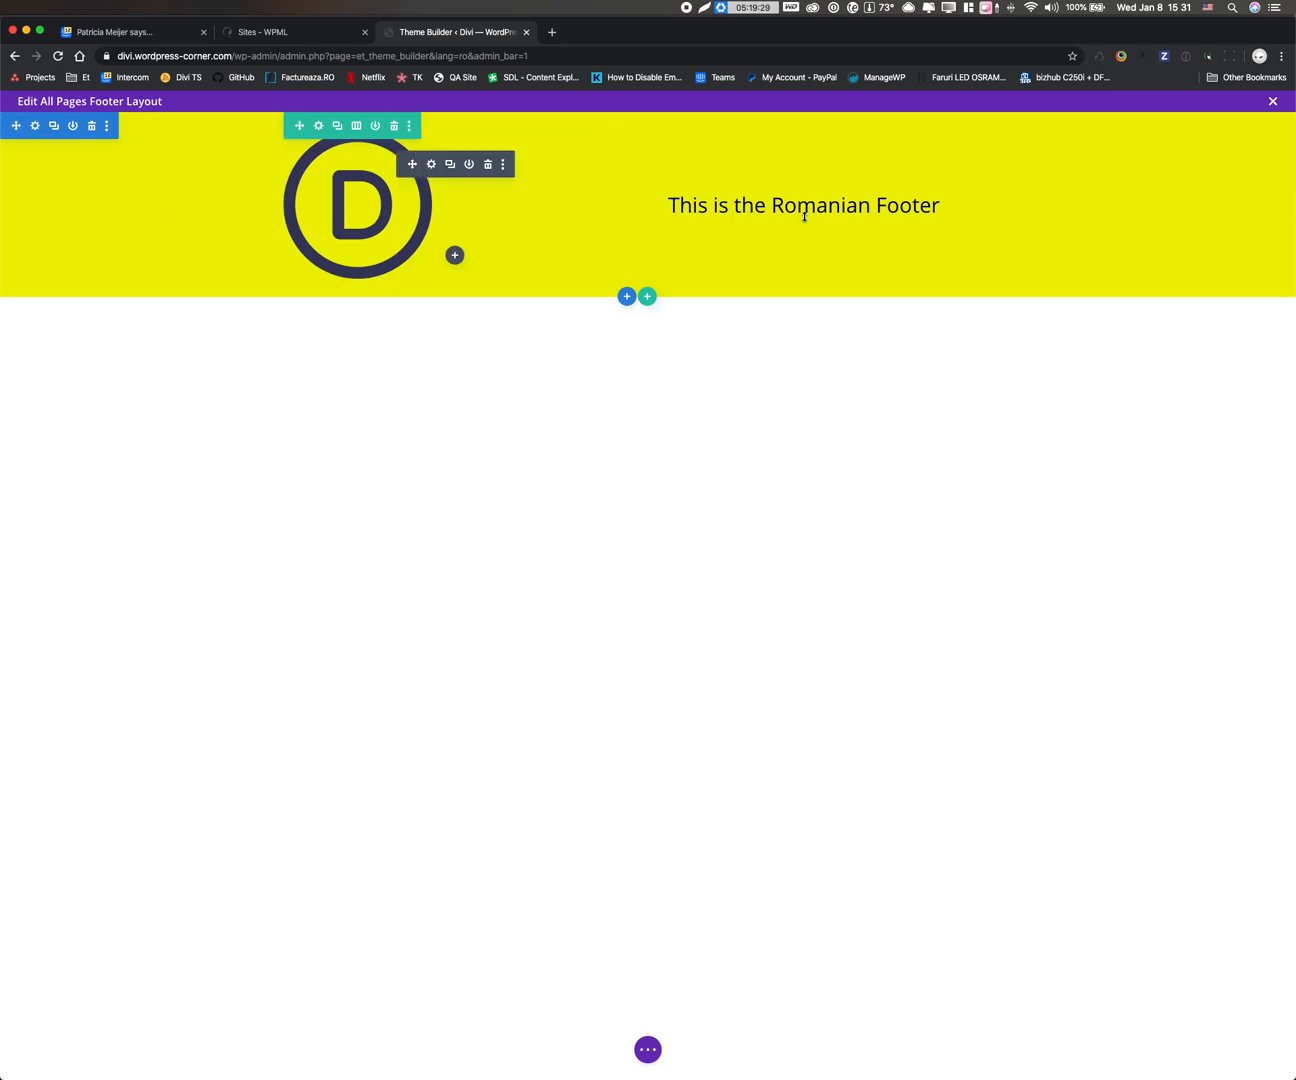
Step: Save the Romanian footer layout, close its editor, and save the Theme Builder changes
left_click(650, 1047)
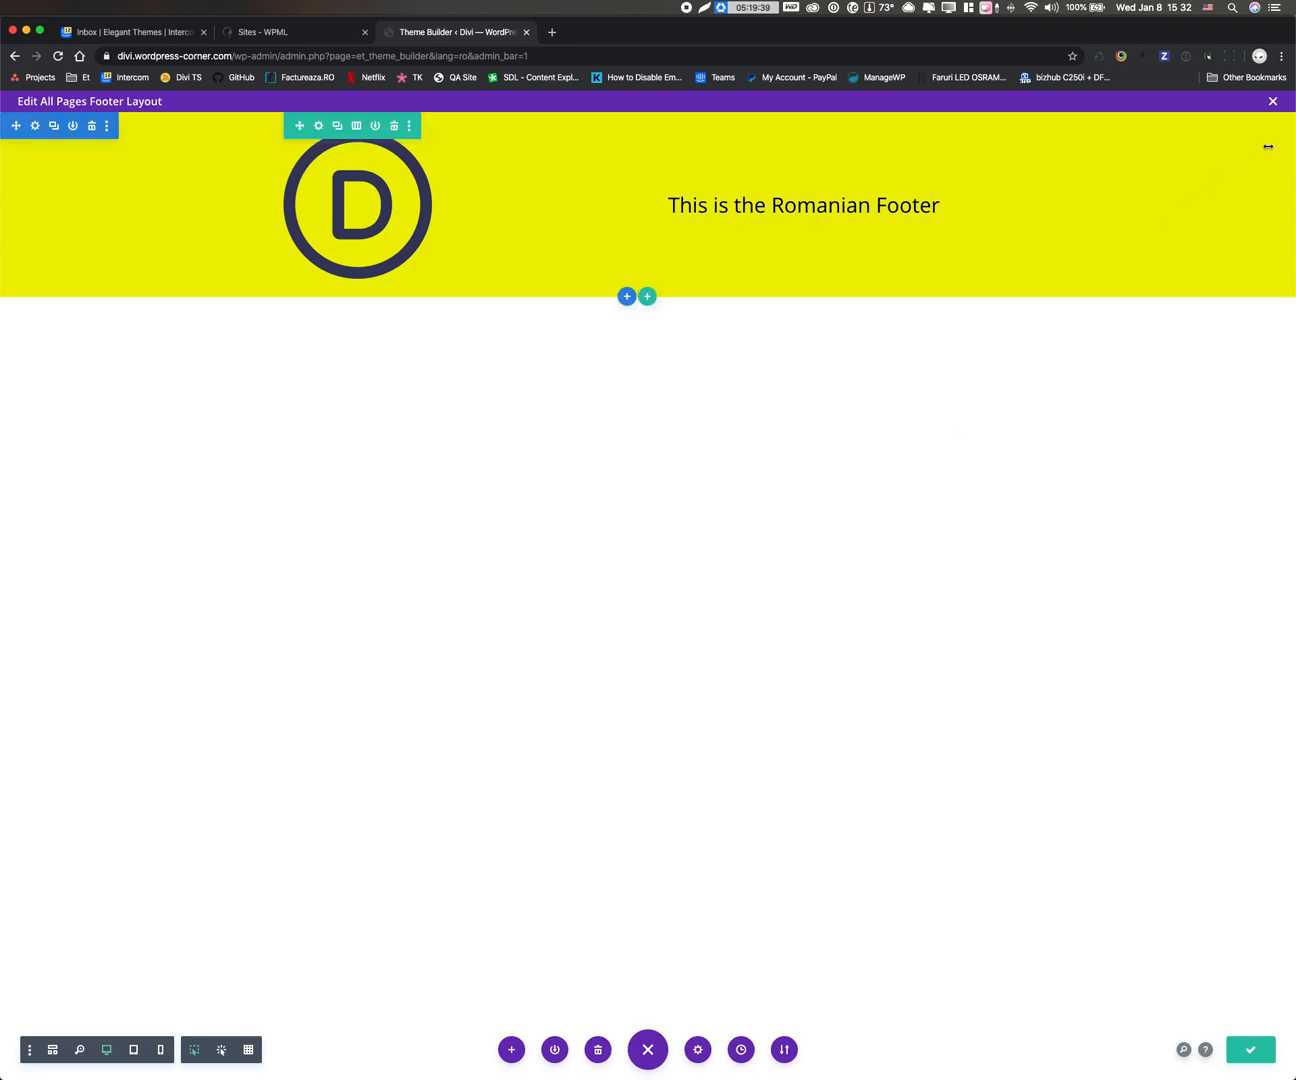
left_click(1273, 103)
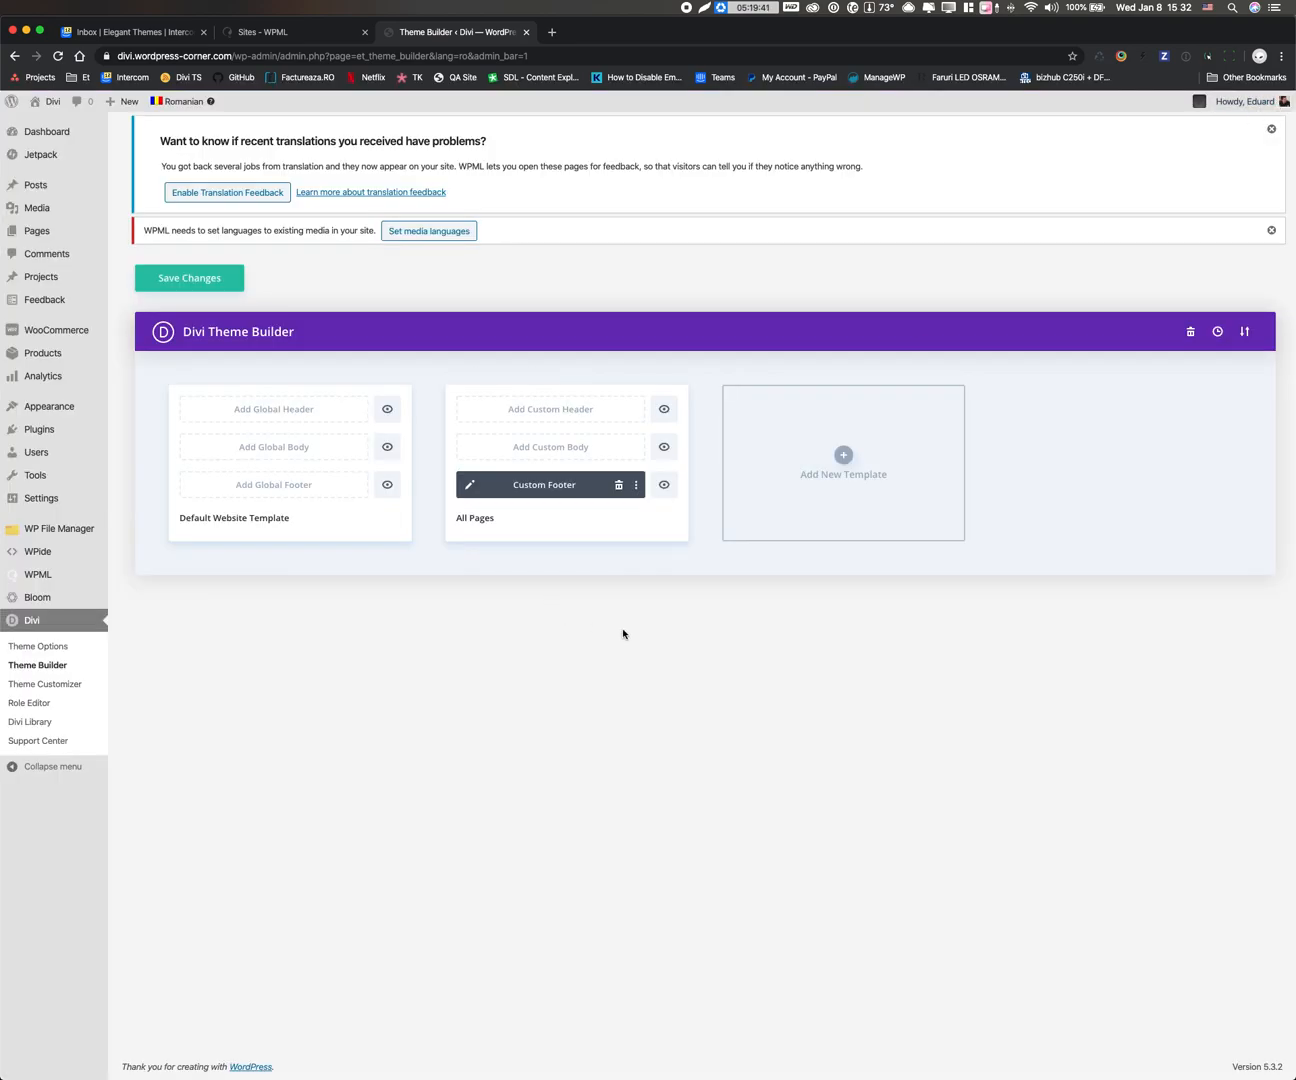
left_click(192, 278)
left_click(1271, 128)
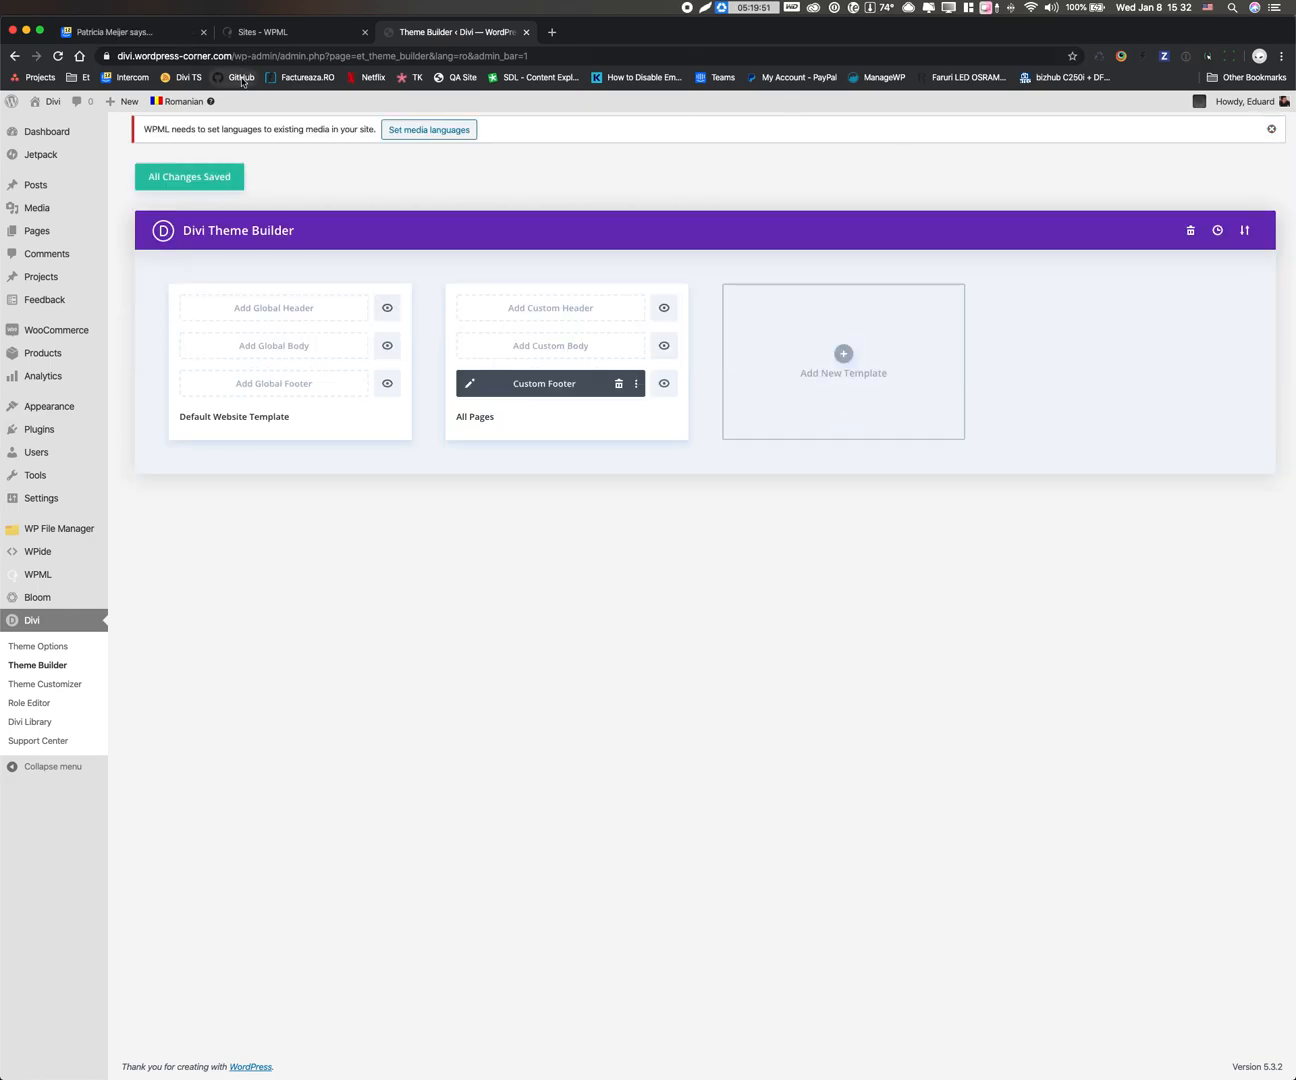
Step: Open the Romanian version of the site in a new browser tab and check its footer
right_click(40, 101)
left_click(70, 111)
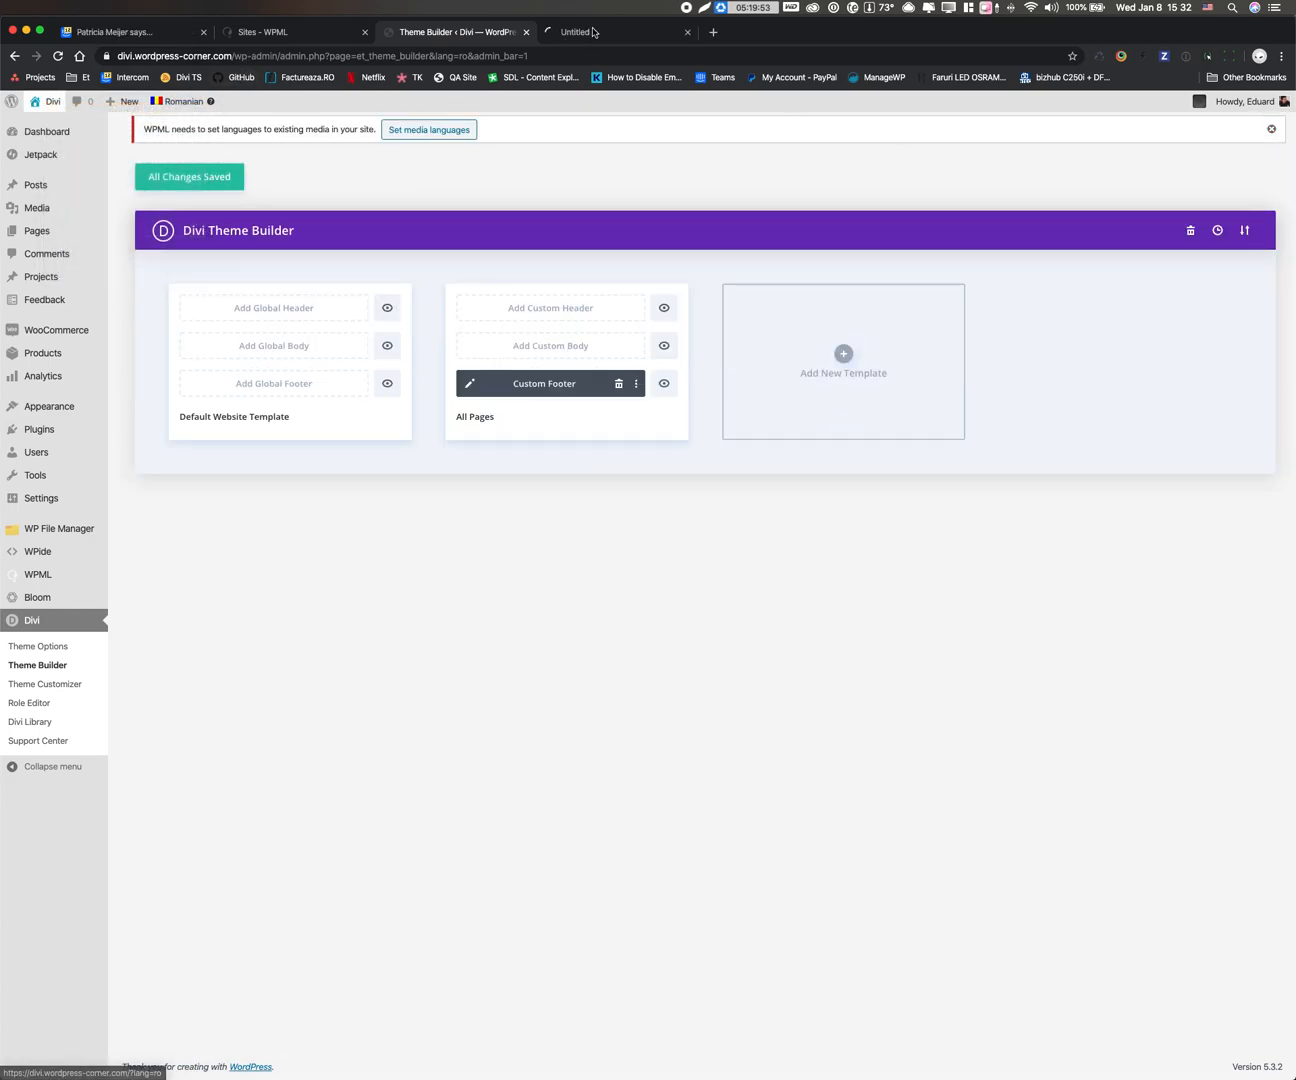
left_click(593, 33)
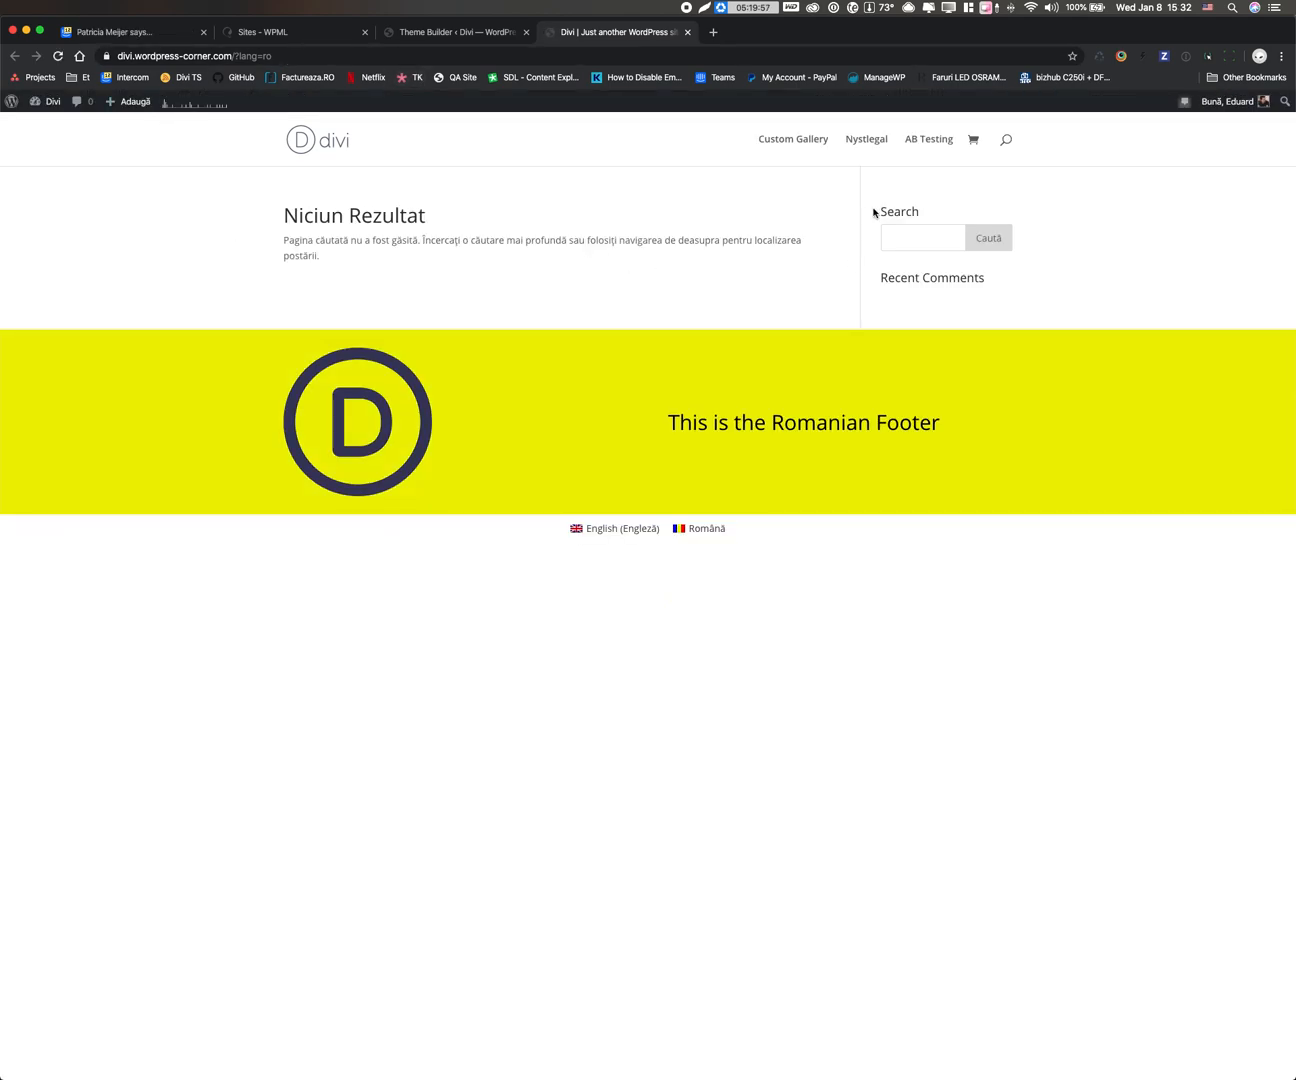
Step: Open the Custom Gallery page from the site's navigation, open its page editor in a new tab, and start its Romanian translation
left_click(801, 140)
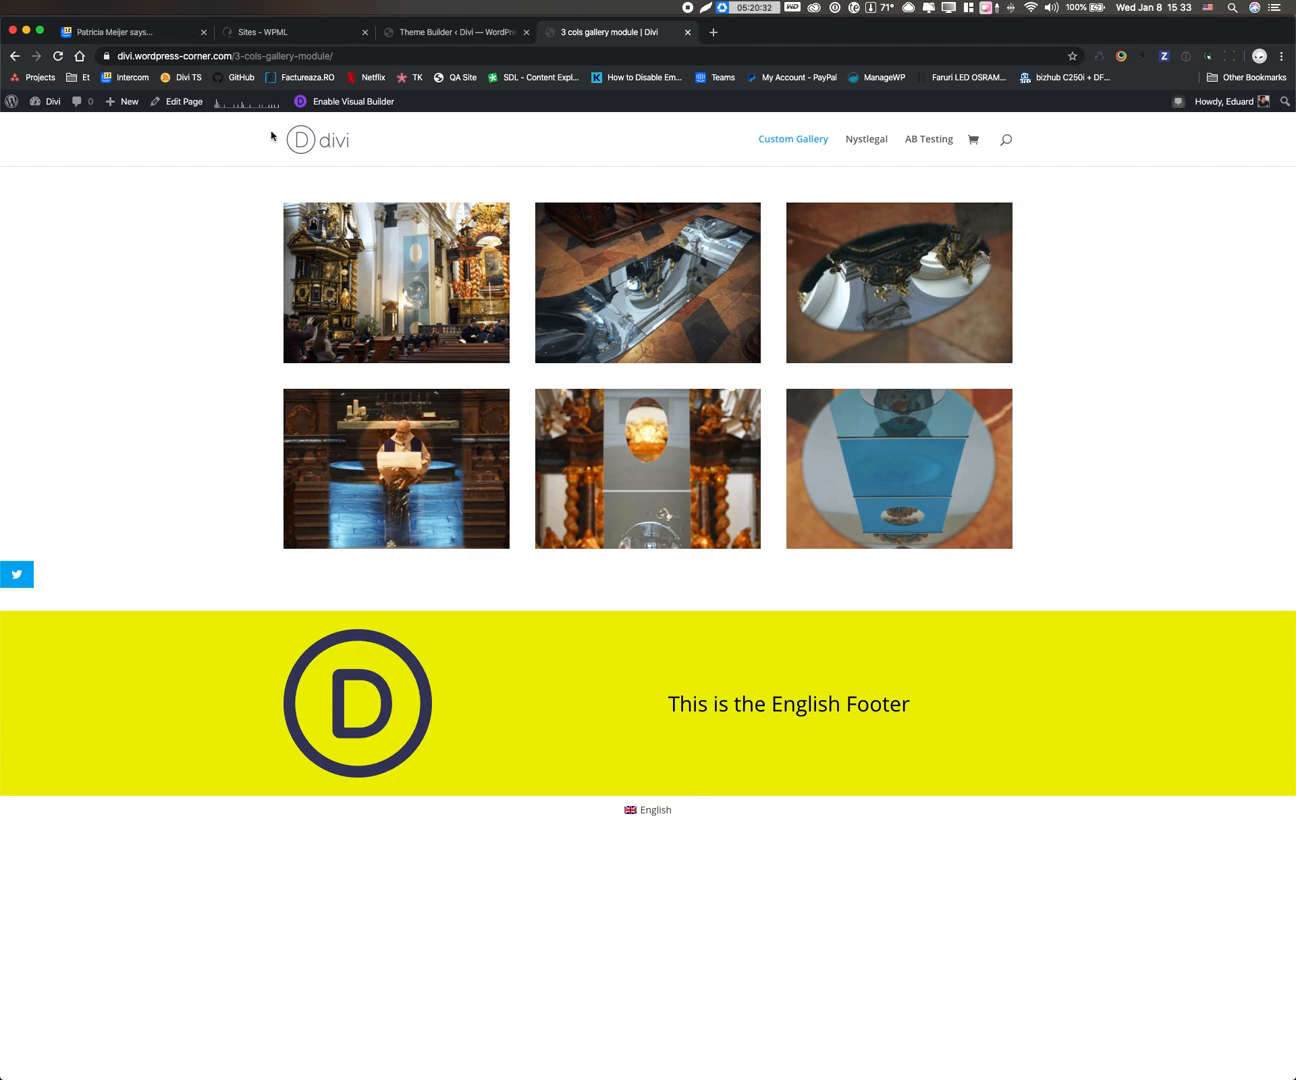
right_click(180, 102)
left_click(196, 106)
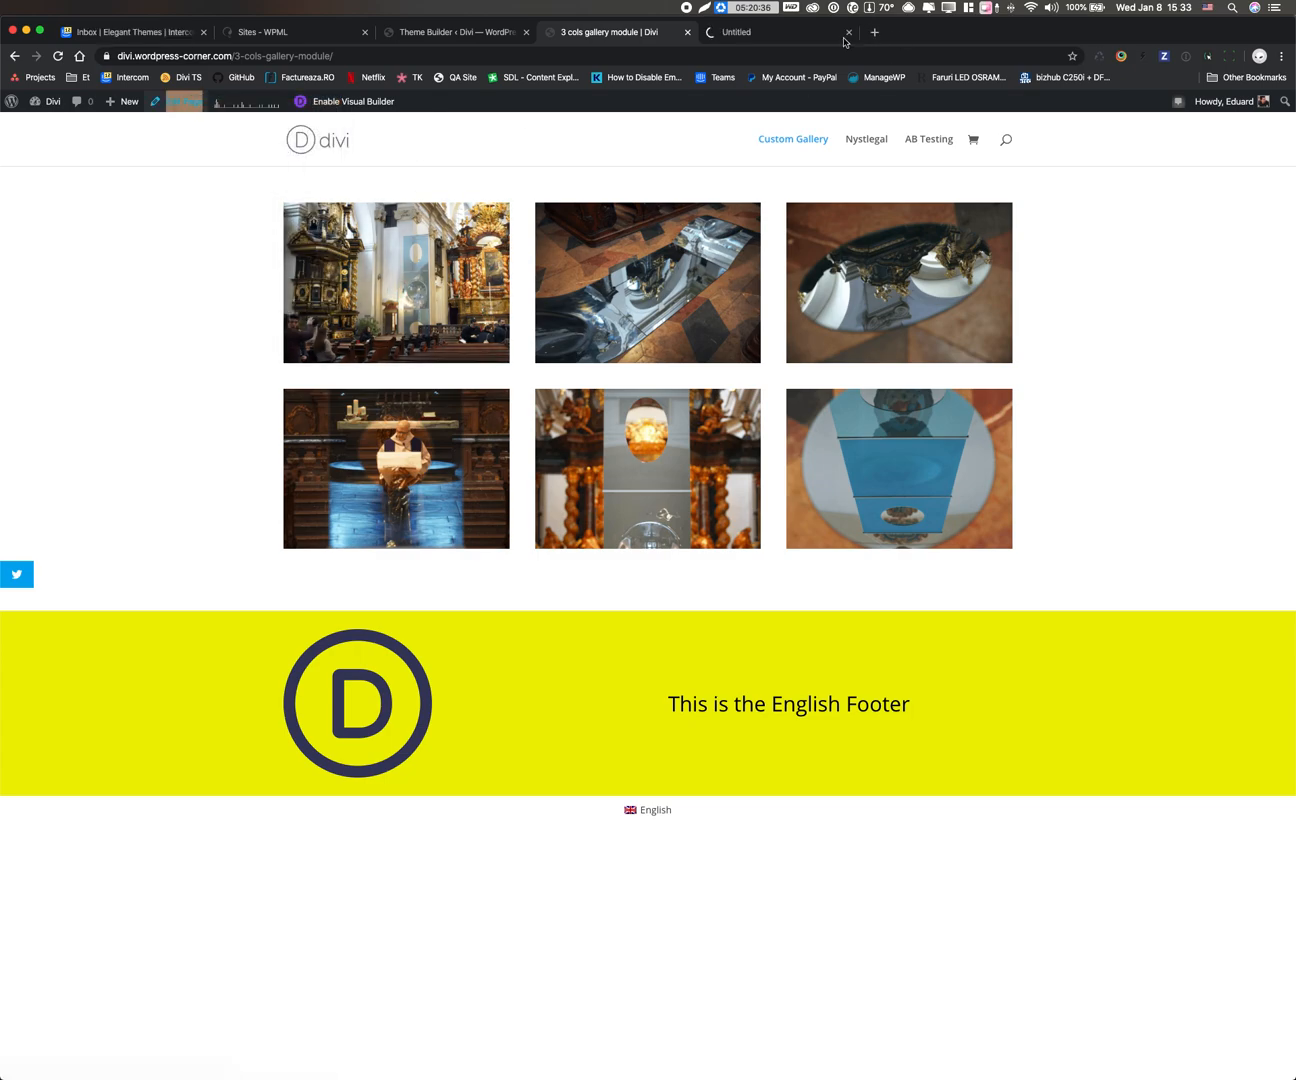
left_click(805, 38)
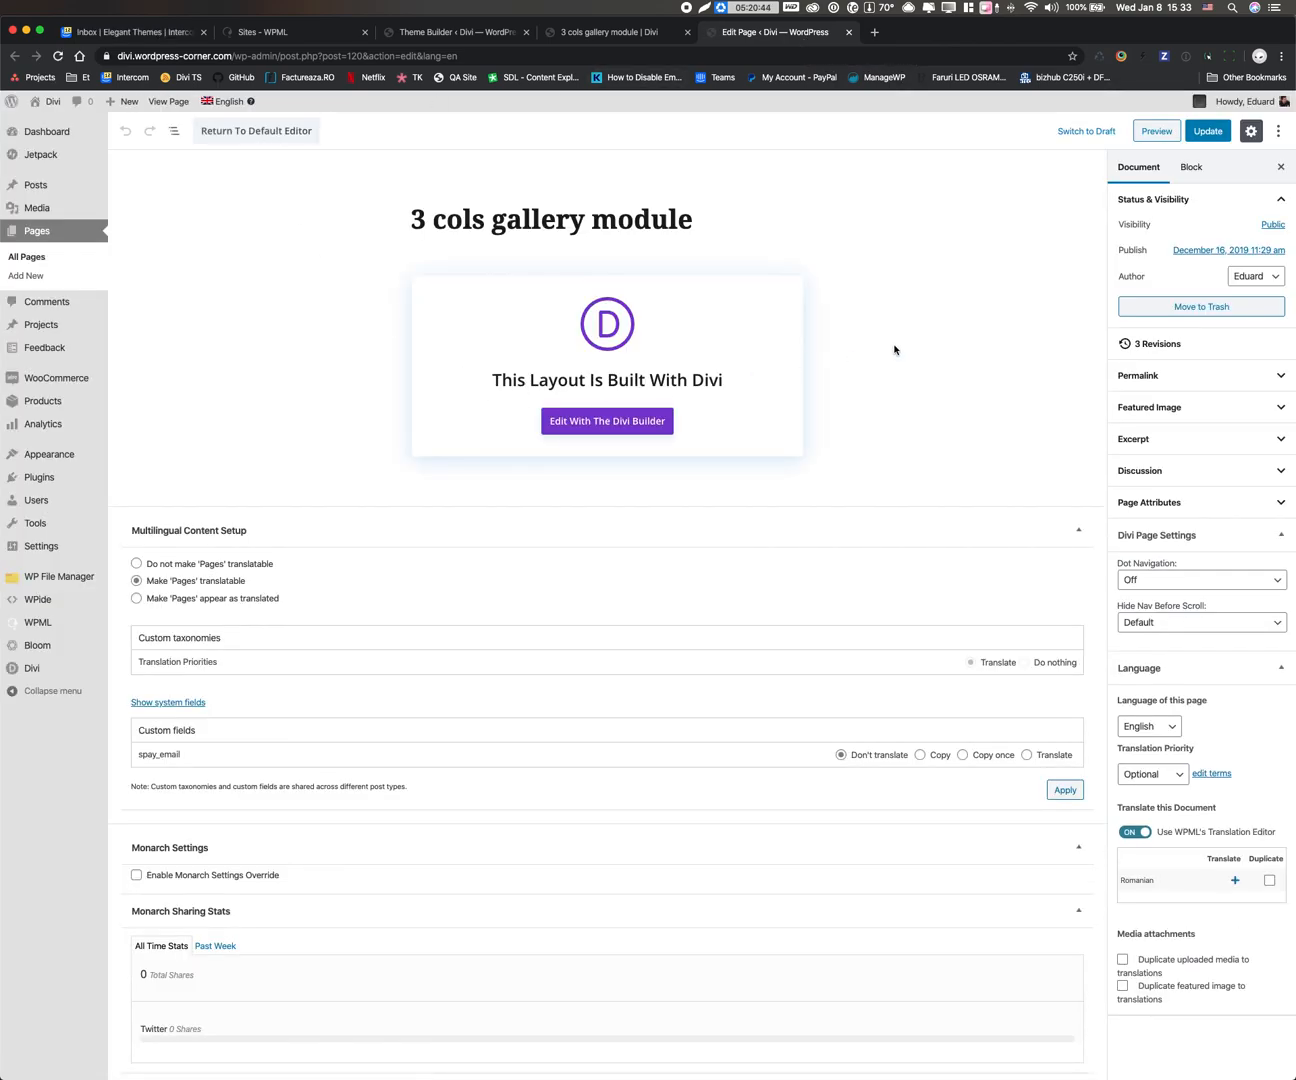
left_click(1237, 881)
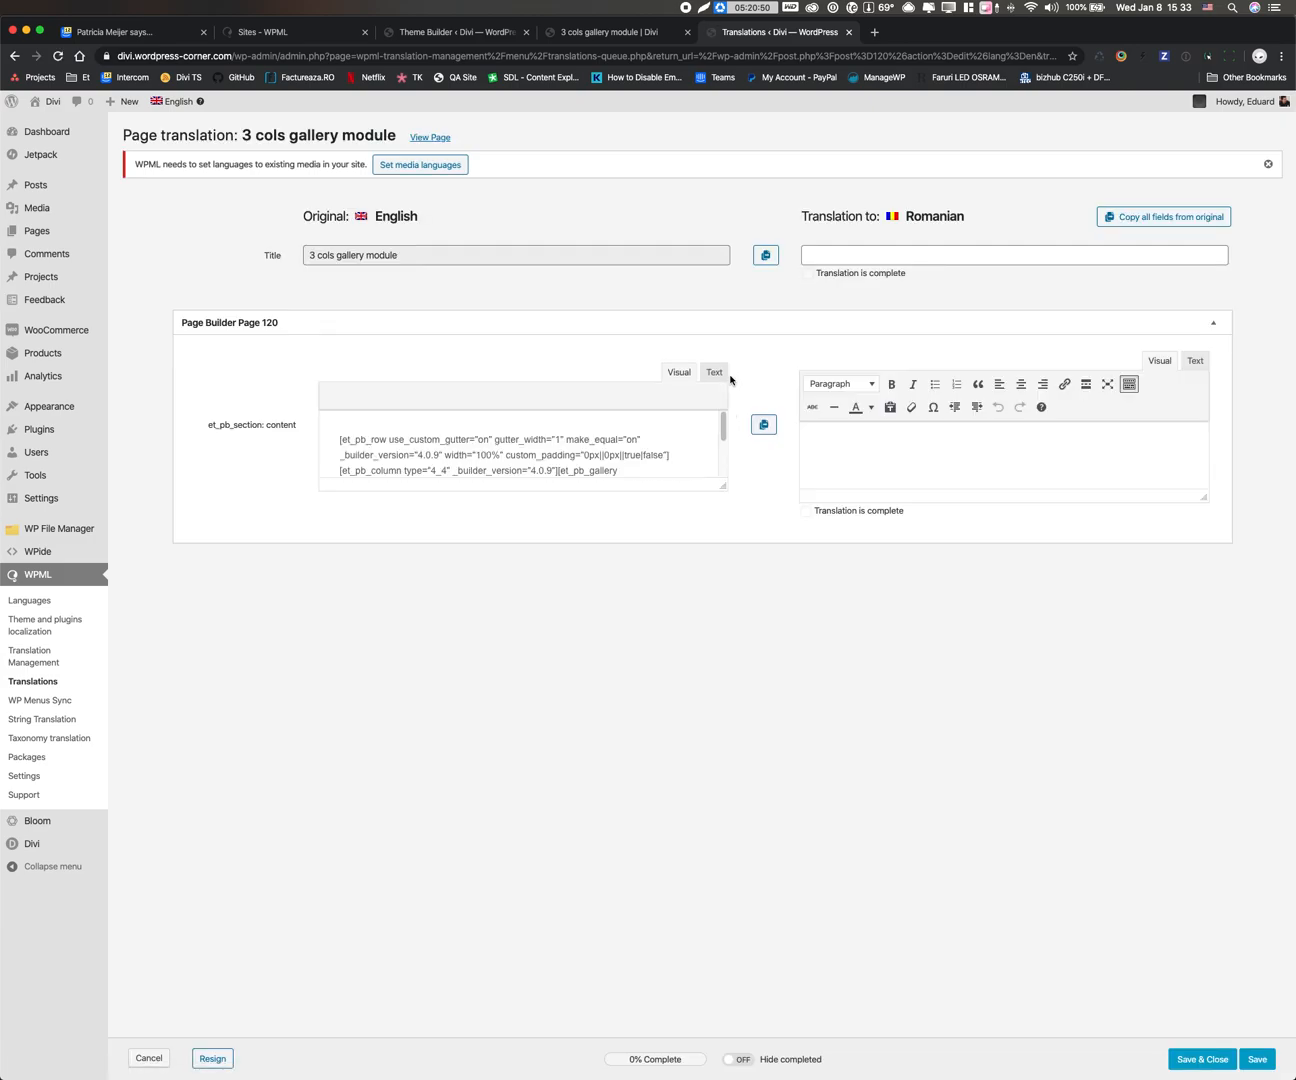
Step: Set the Romanian page title to "3 cols gallery module Romanian" and mark the title's translation as complete
triple_click(414, 254)
key("cmd+c")
left_click(877, 256)
key("cmd+v")
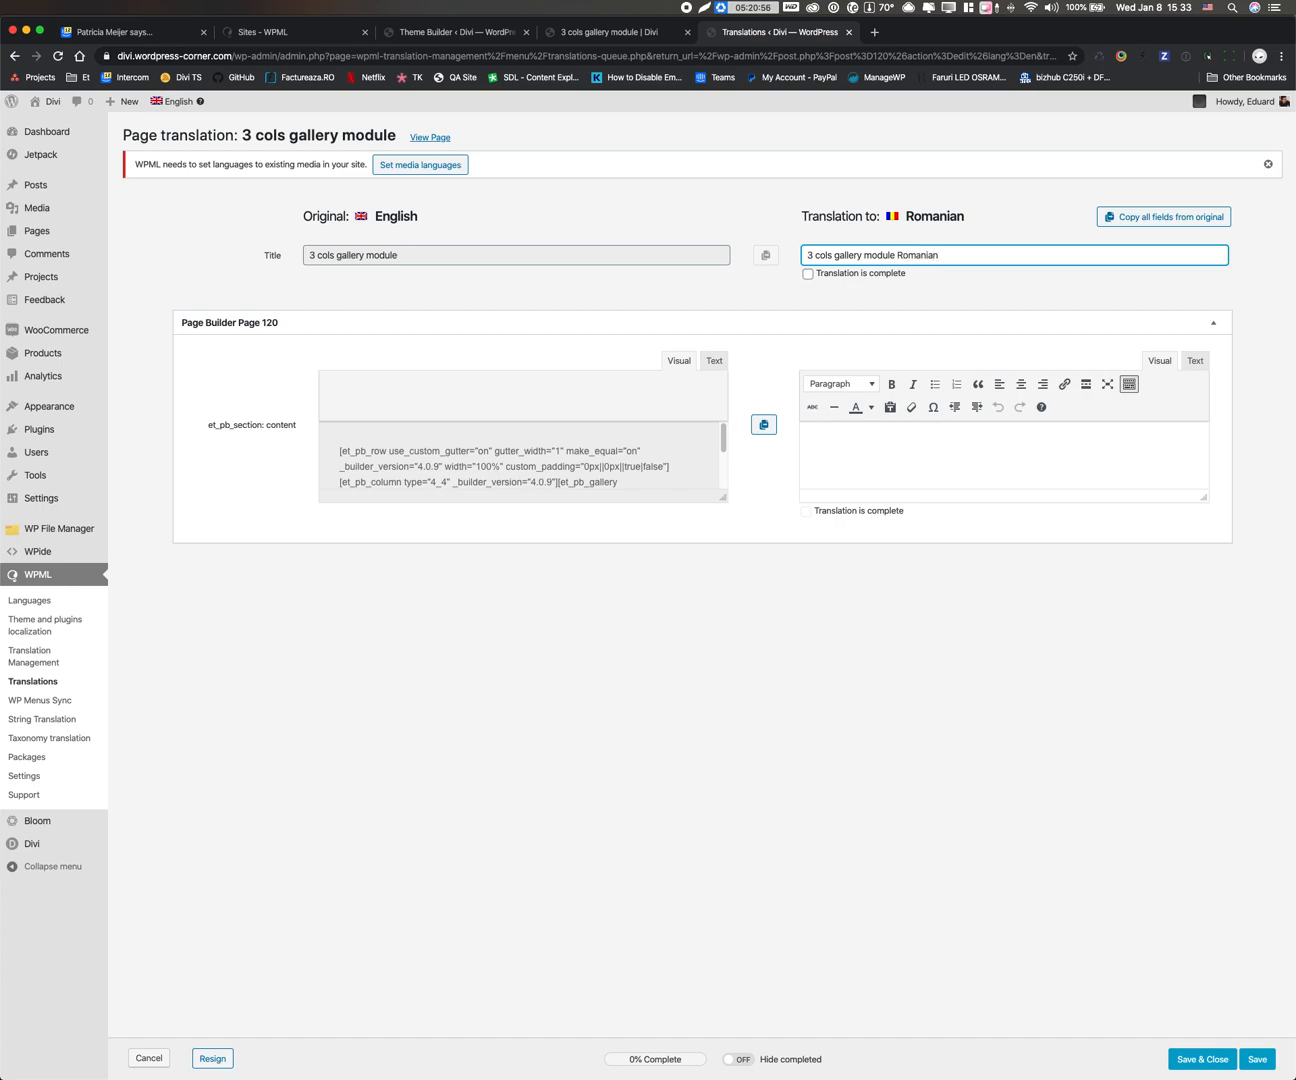
left_click(886, 277)
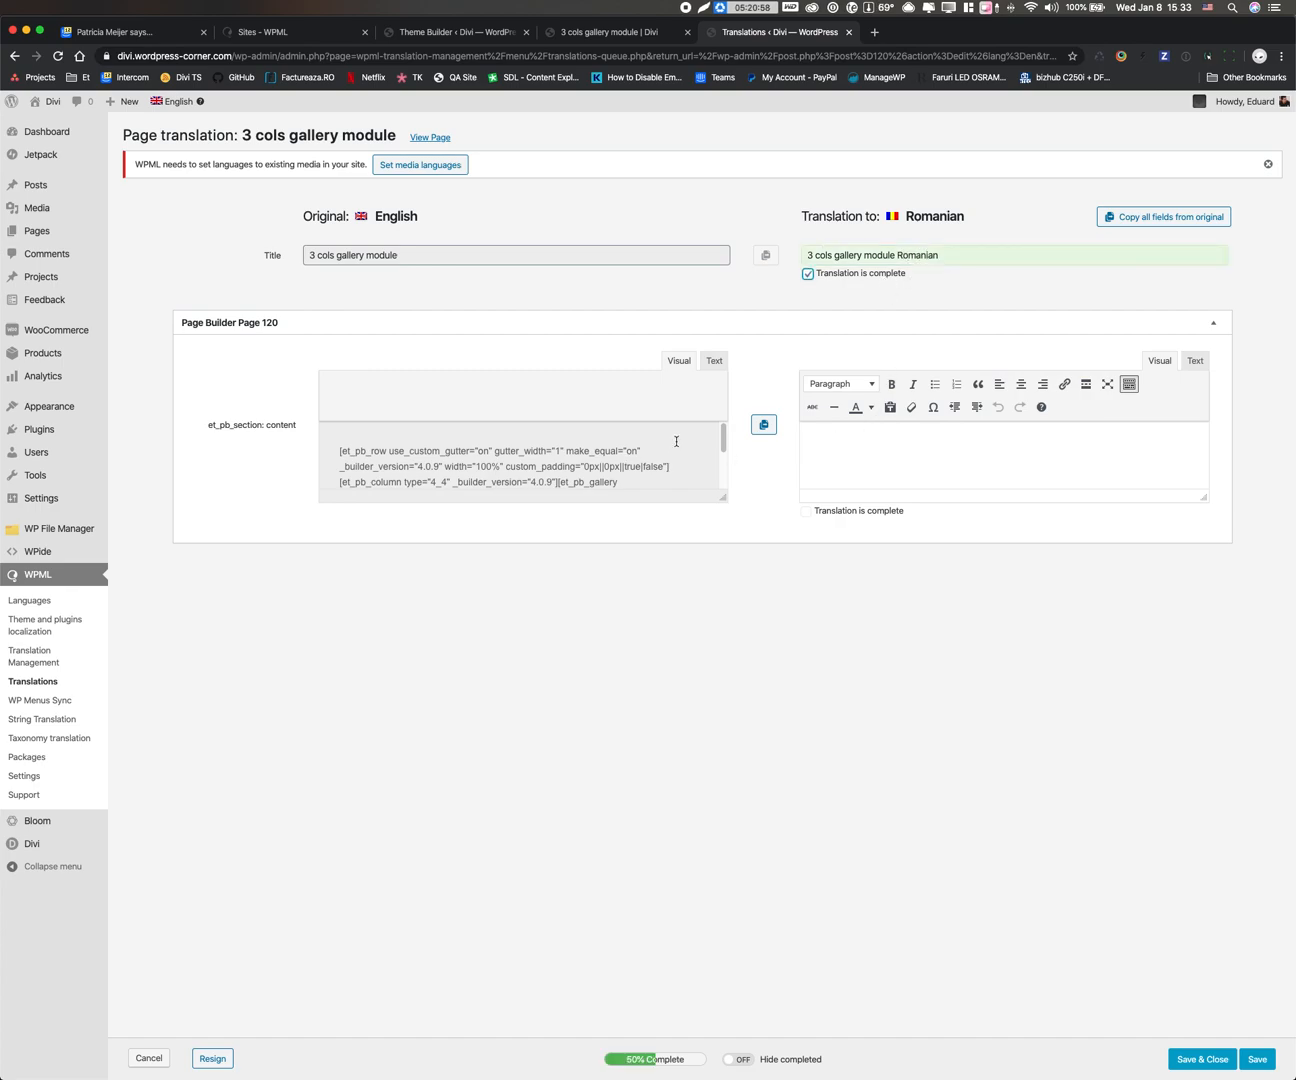
left_click(765, 425)
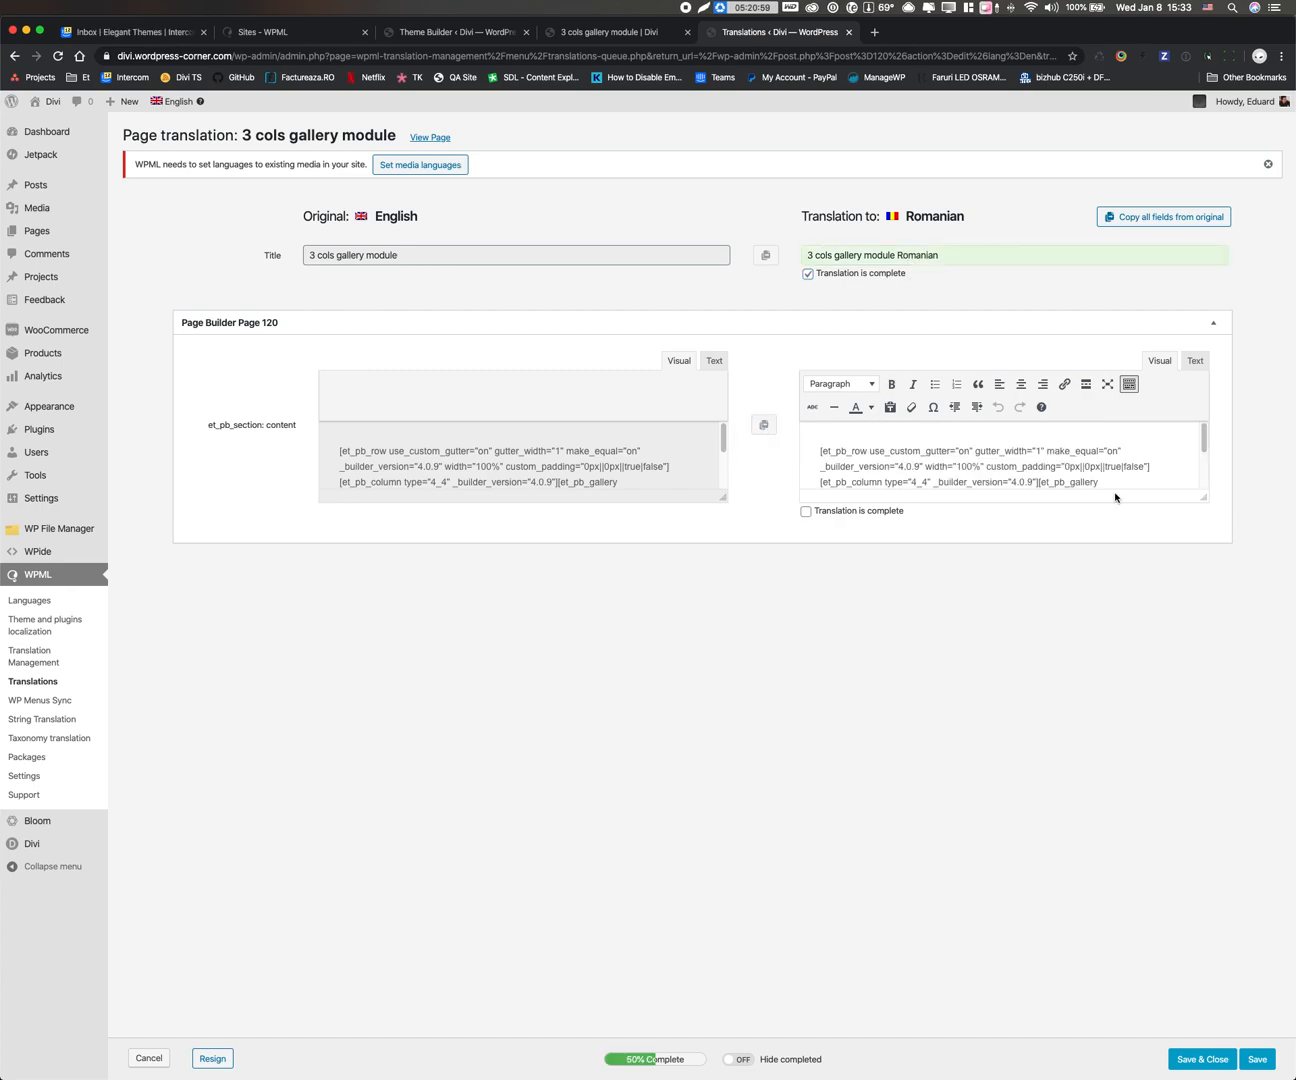
left_click(826, 514)
left_click(1014, 468)
left_click(896, 514)
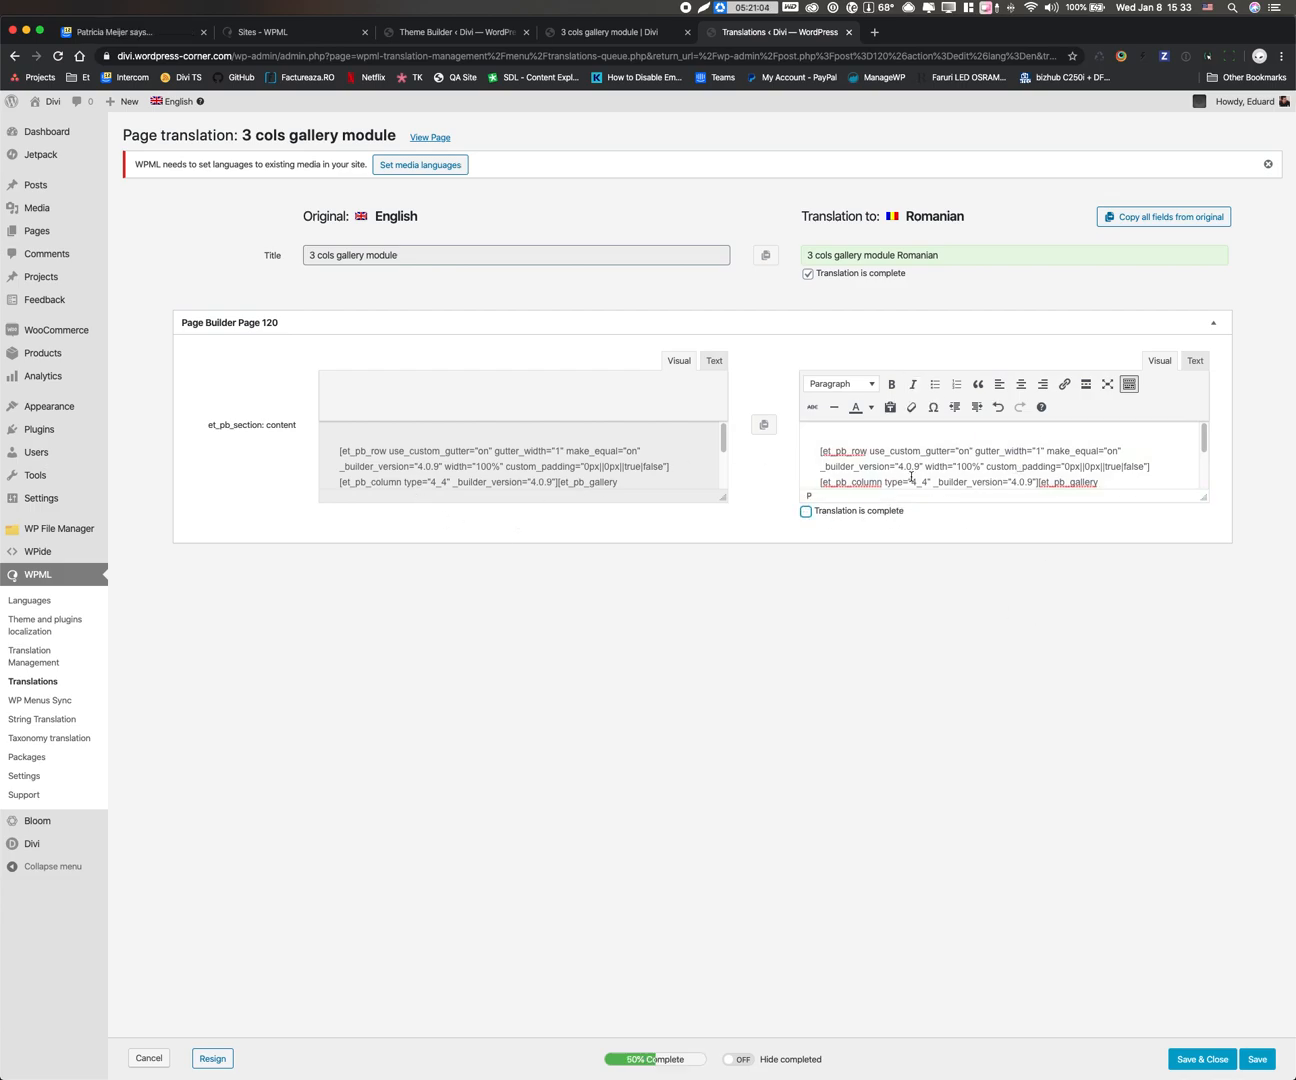
triple_click(911, 476)
key("BackSpace")
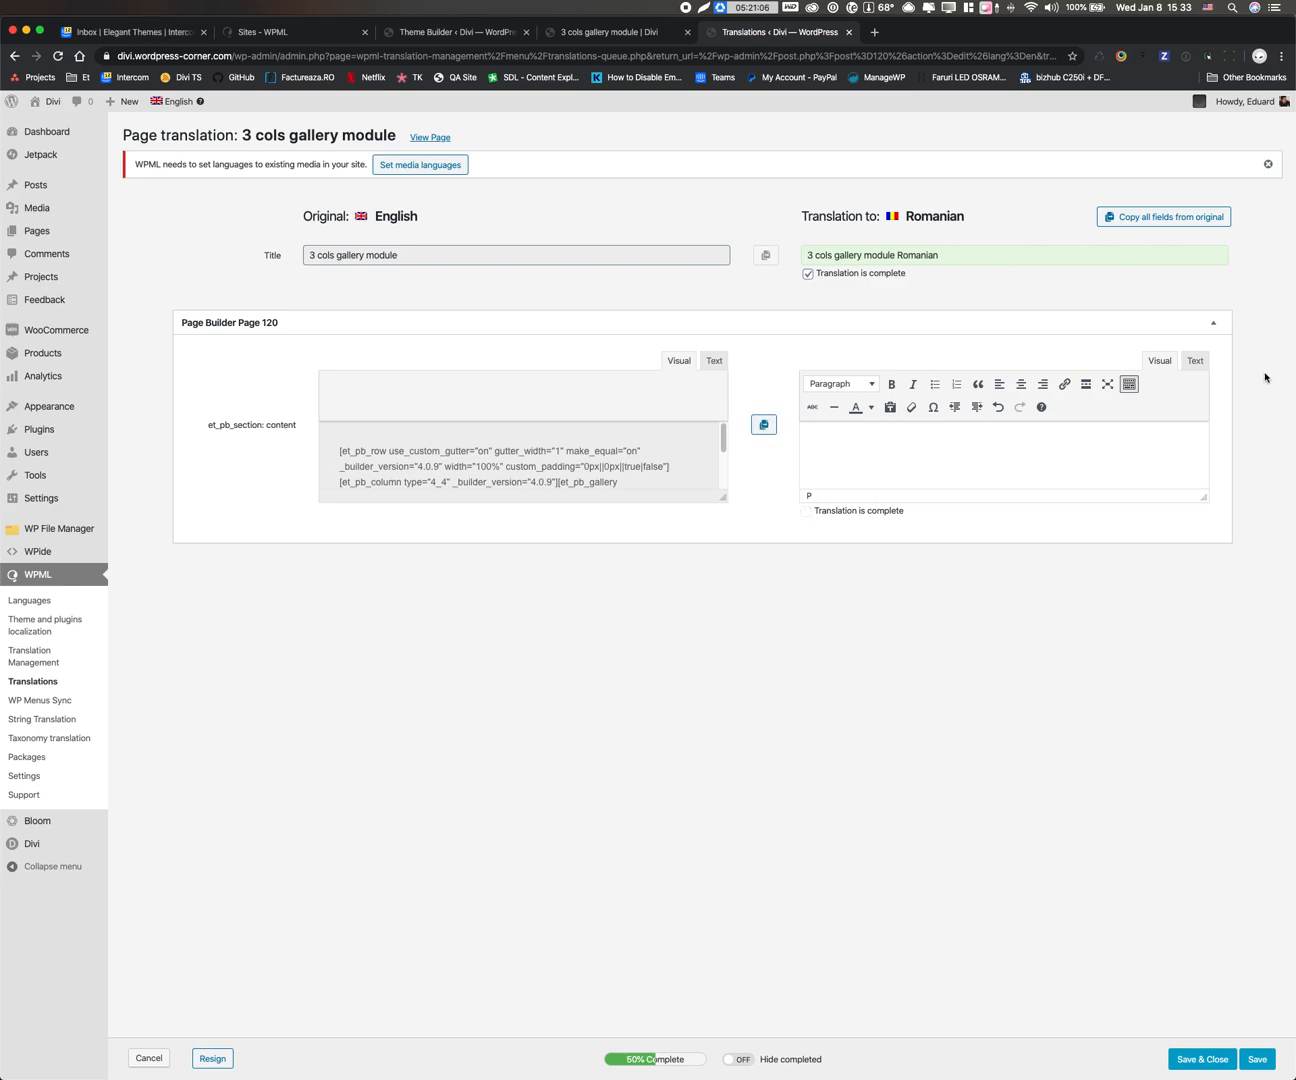
Step: Copy the original section content into the Romanian field in text mode, mark it complete, and save and close the translation
left_click(1197, 362)
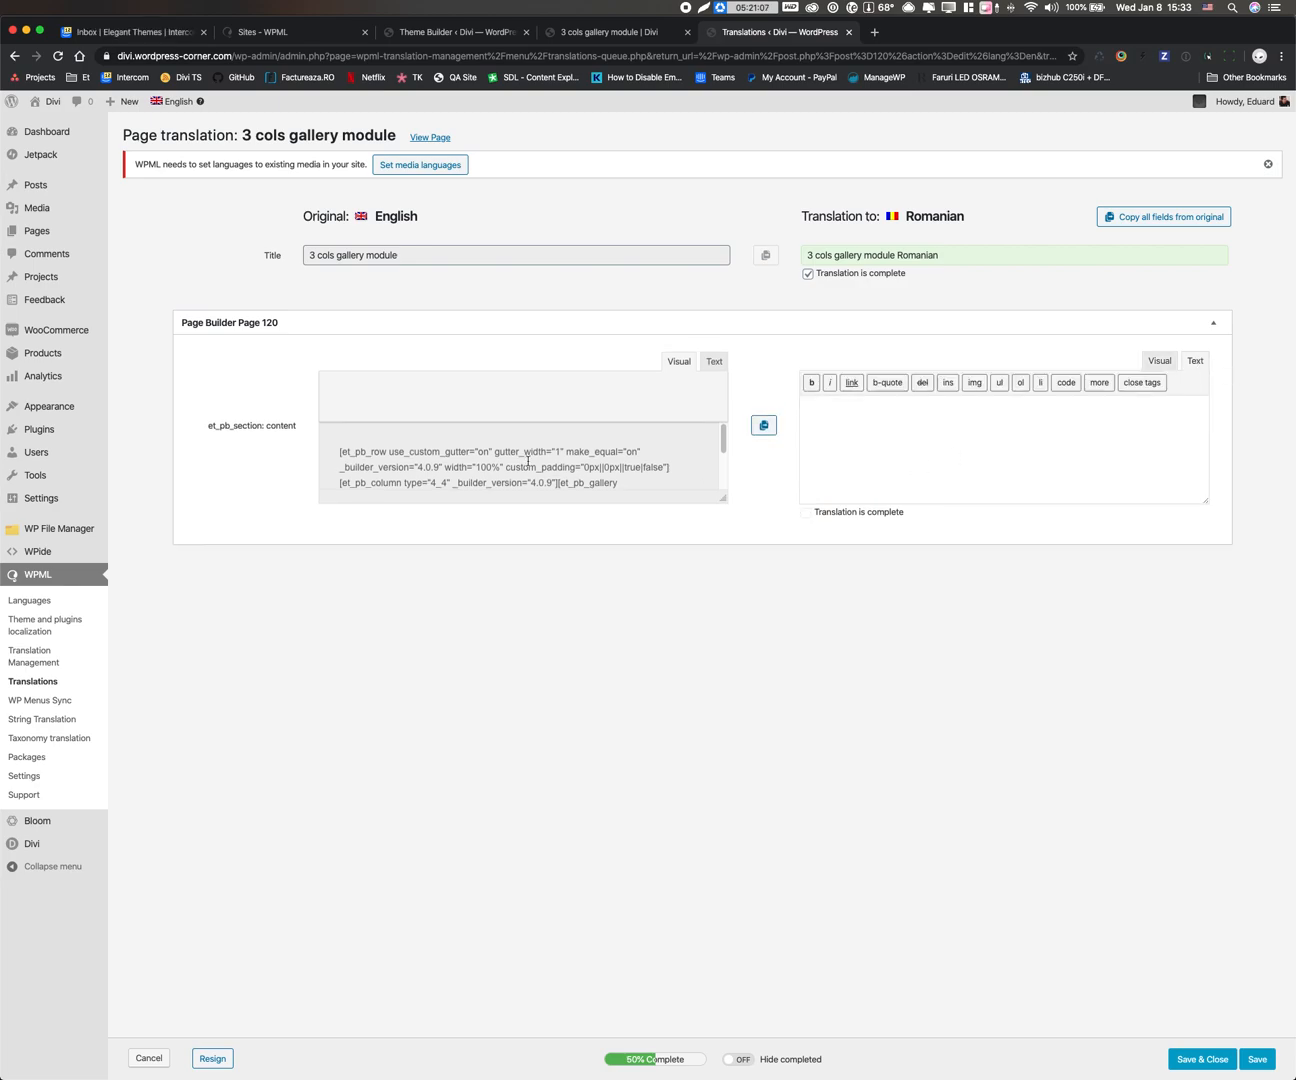
left_click(718, 363)
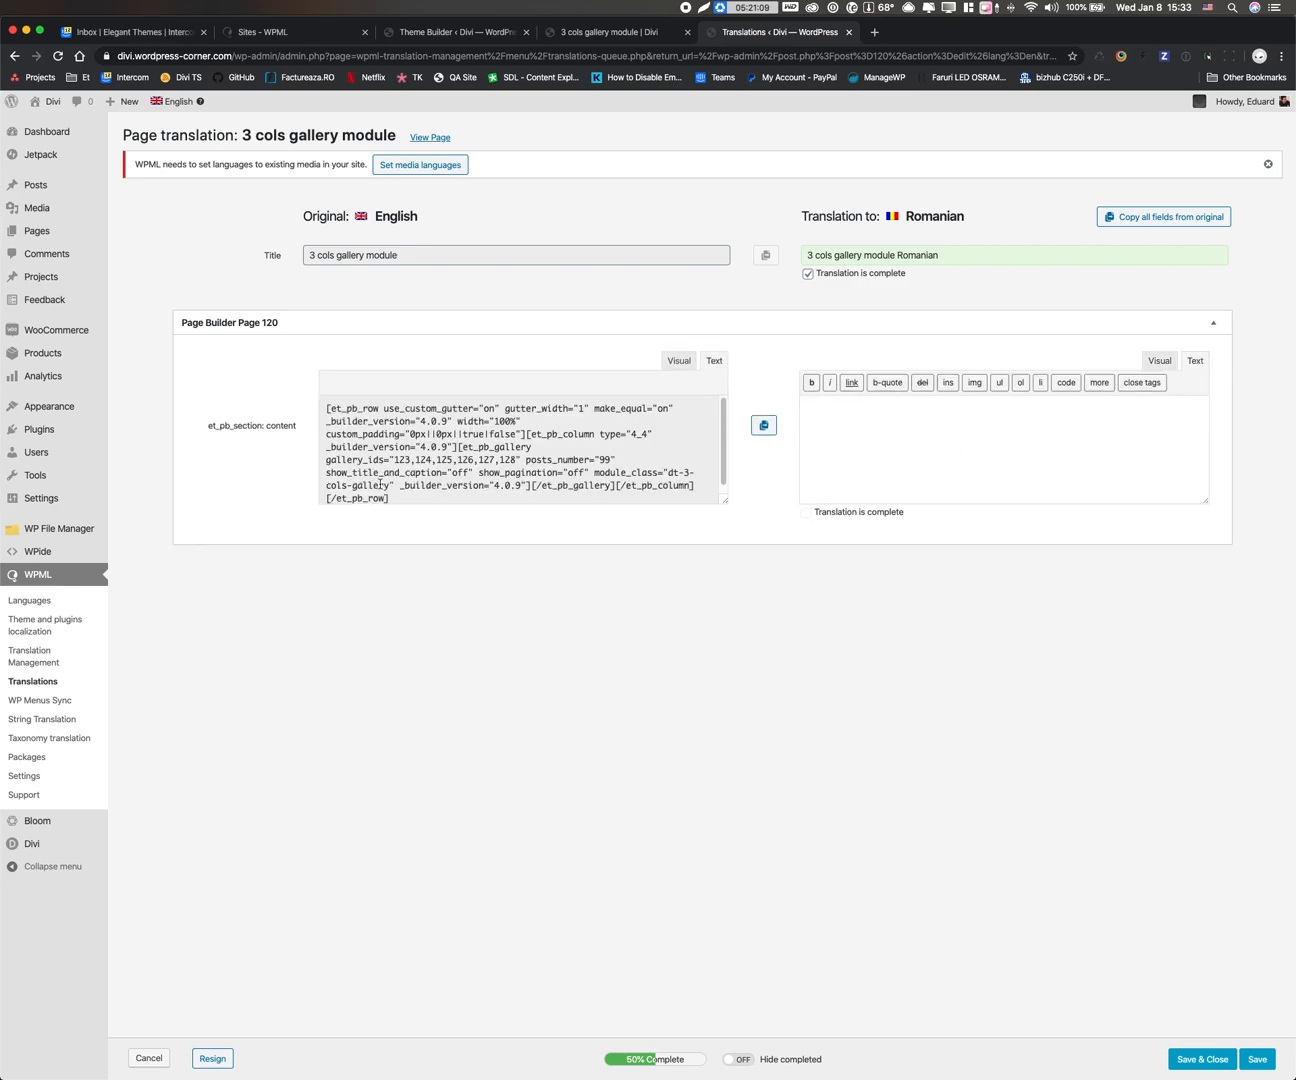
left_click(765, 425)
left_click(806, 513)
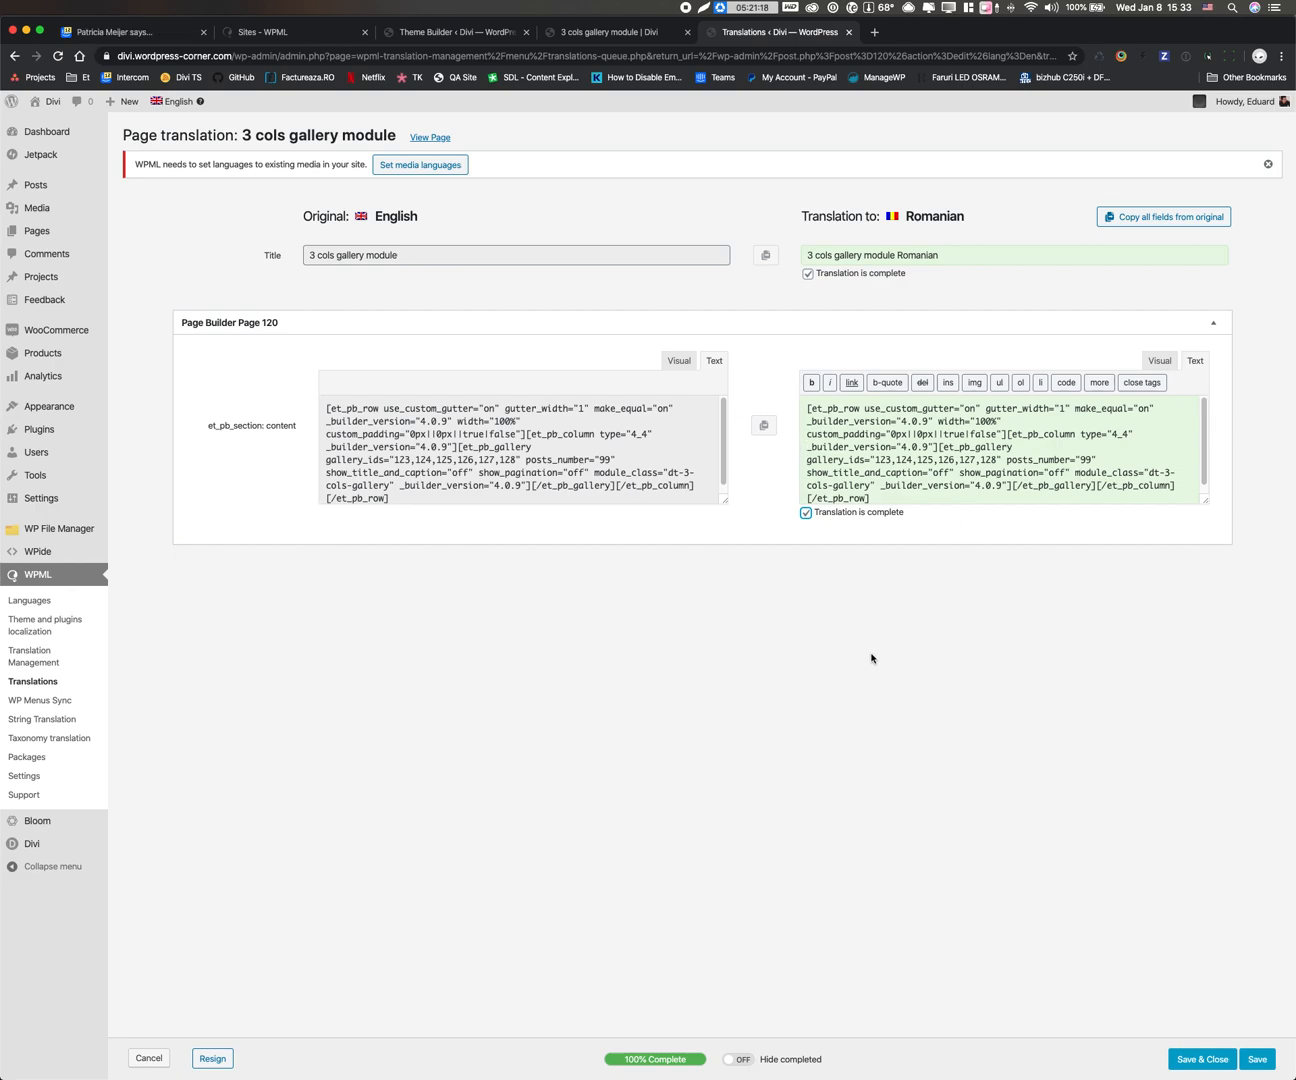
left_click(1201, 1061)
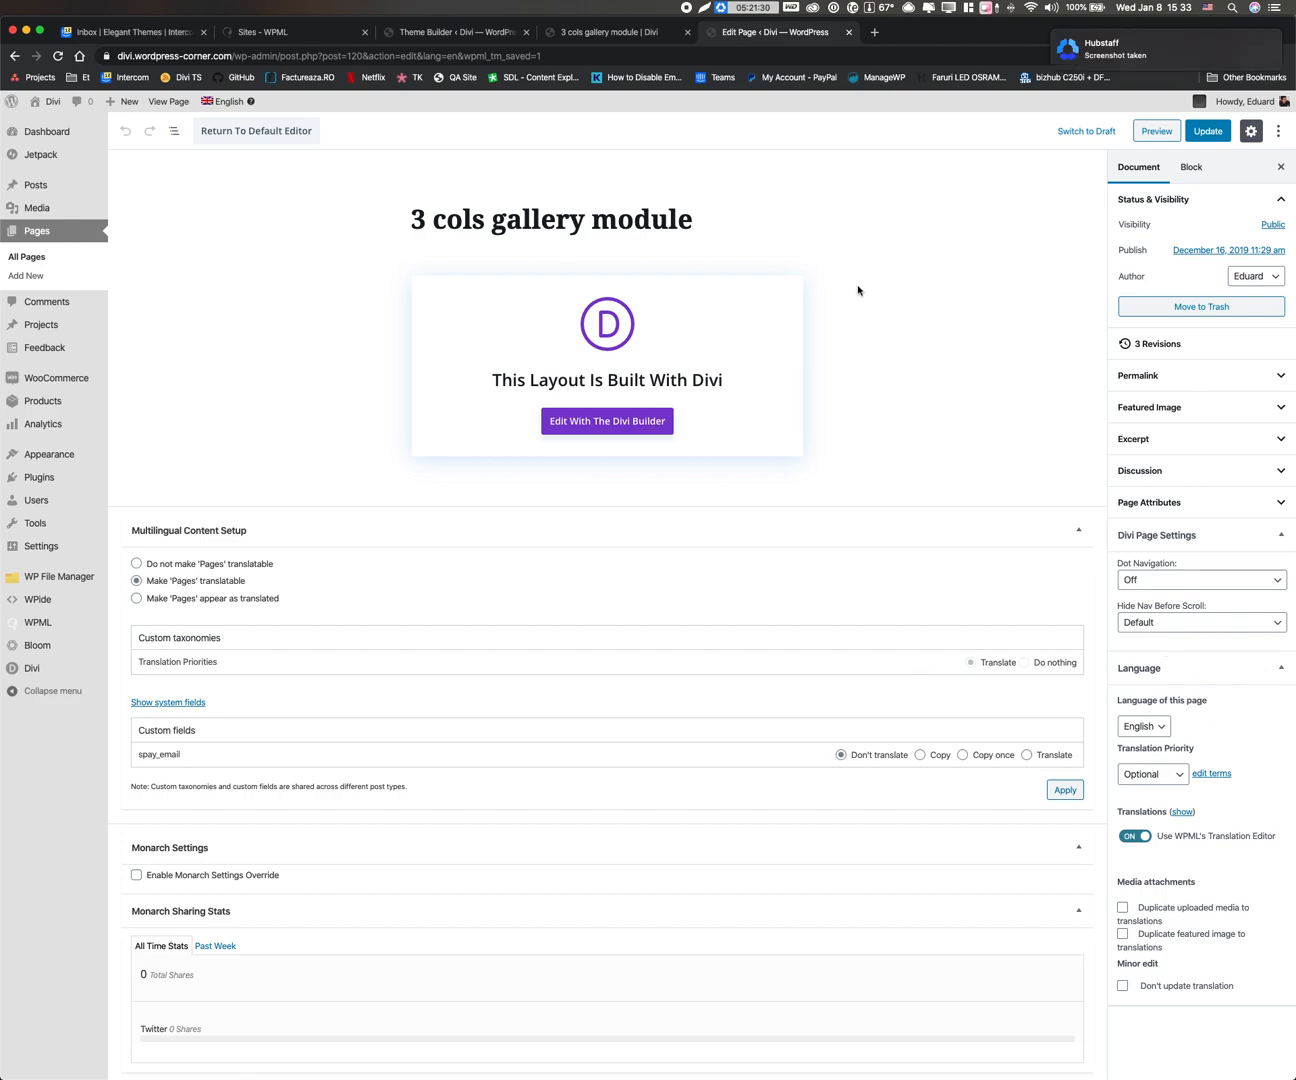
Step: Compare the gallery page's footer in Romanian and English by switching languages, ending on Romanian, and return to the Theme Builder
left_click(618, 40)
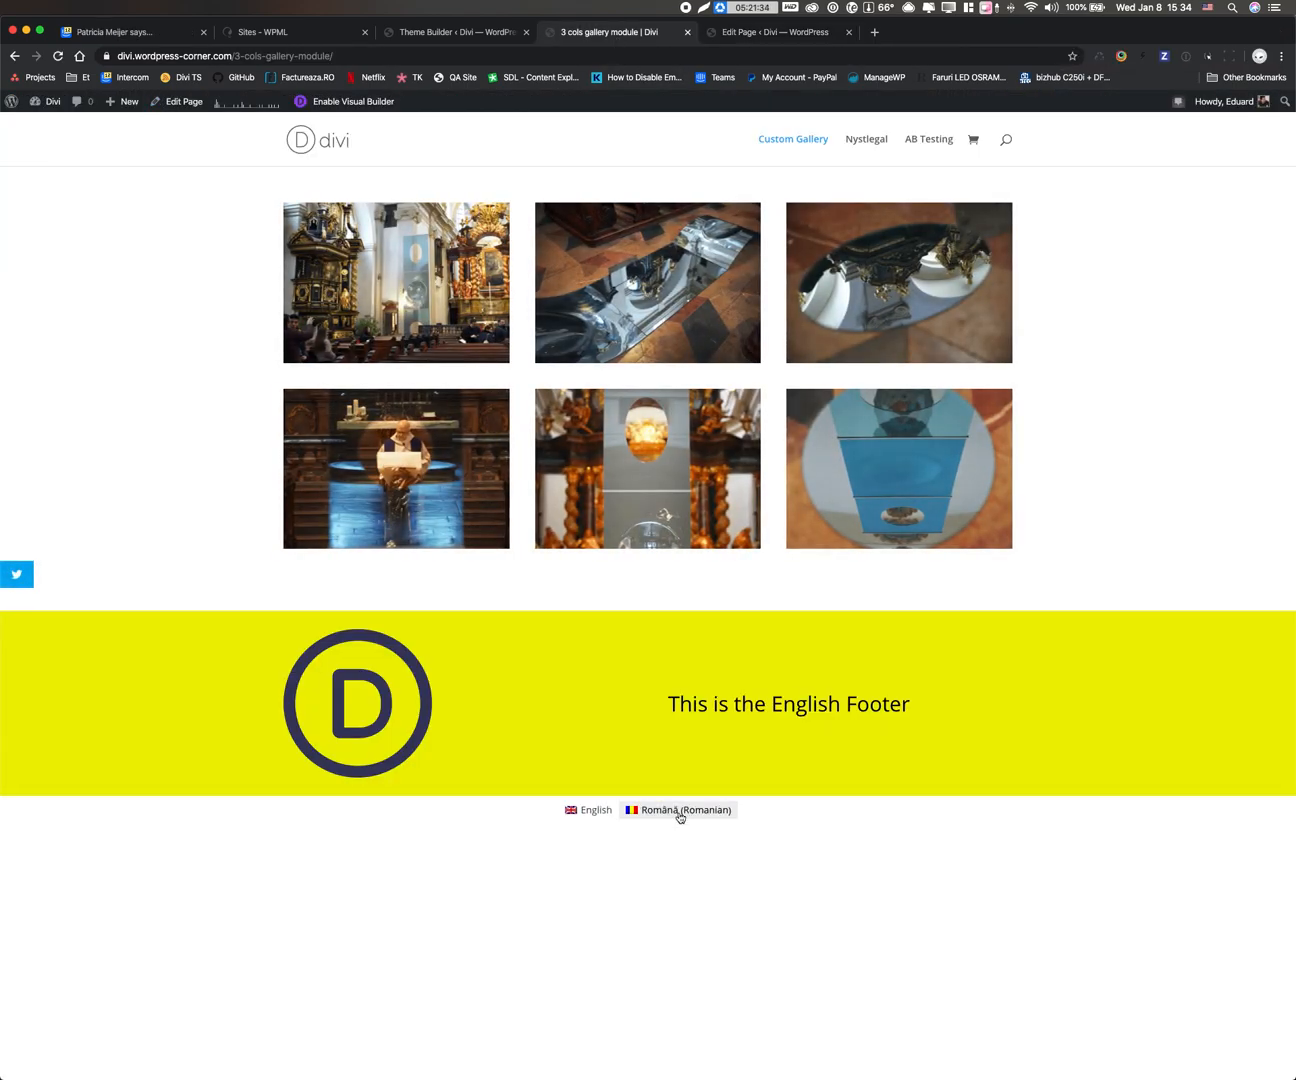
left_click(673, 810)
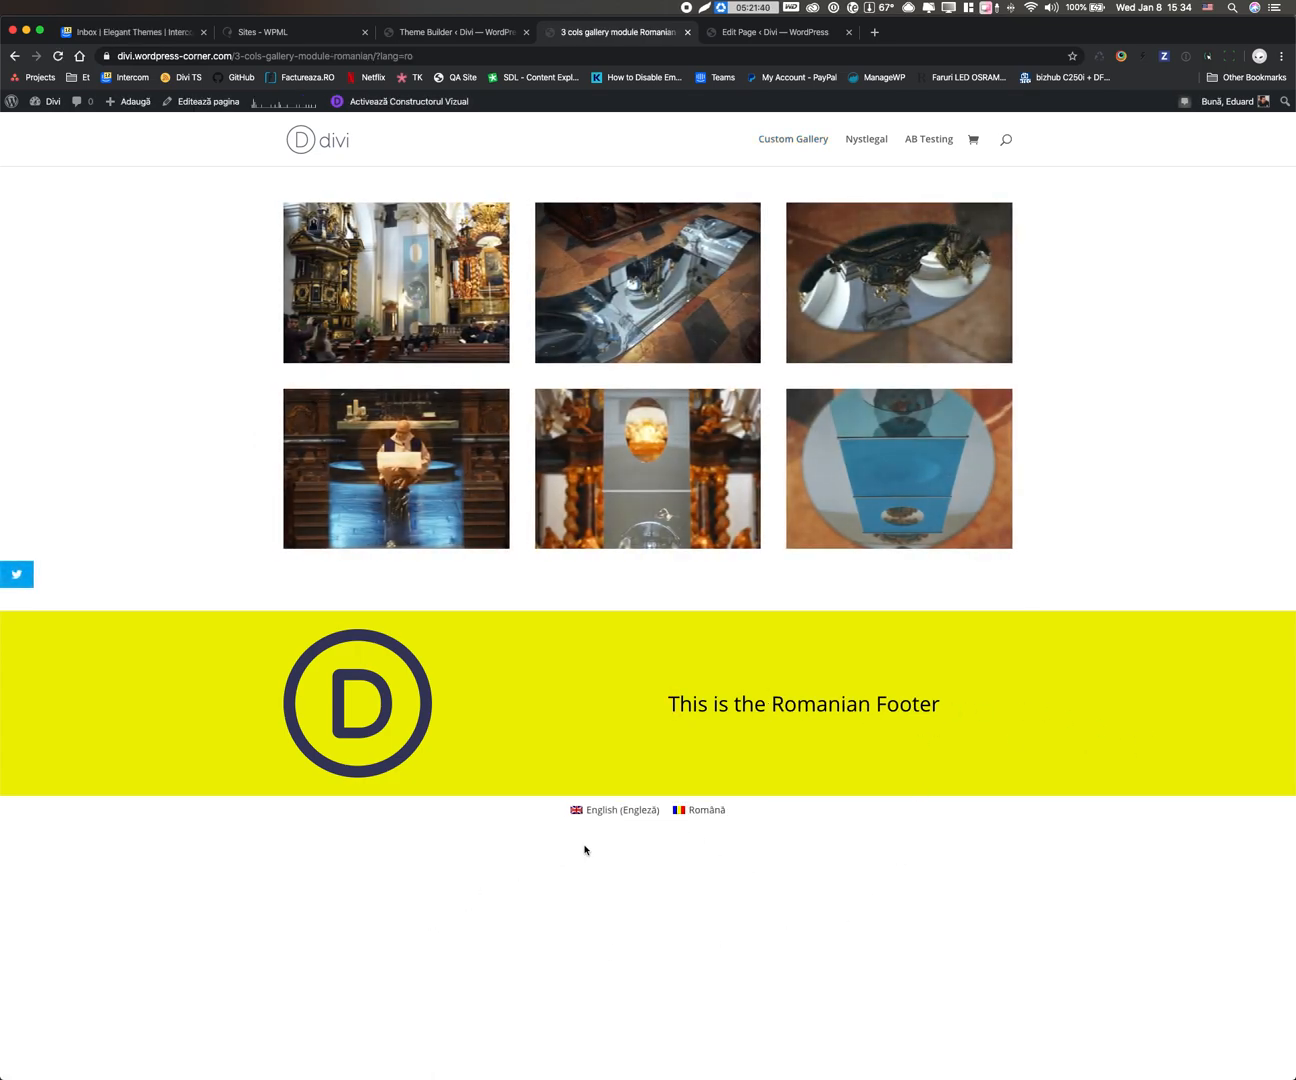
left_click(615, 810)
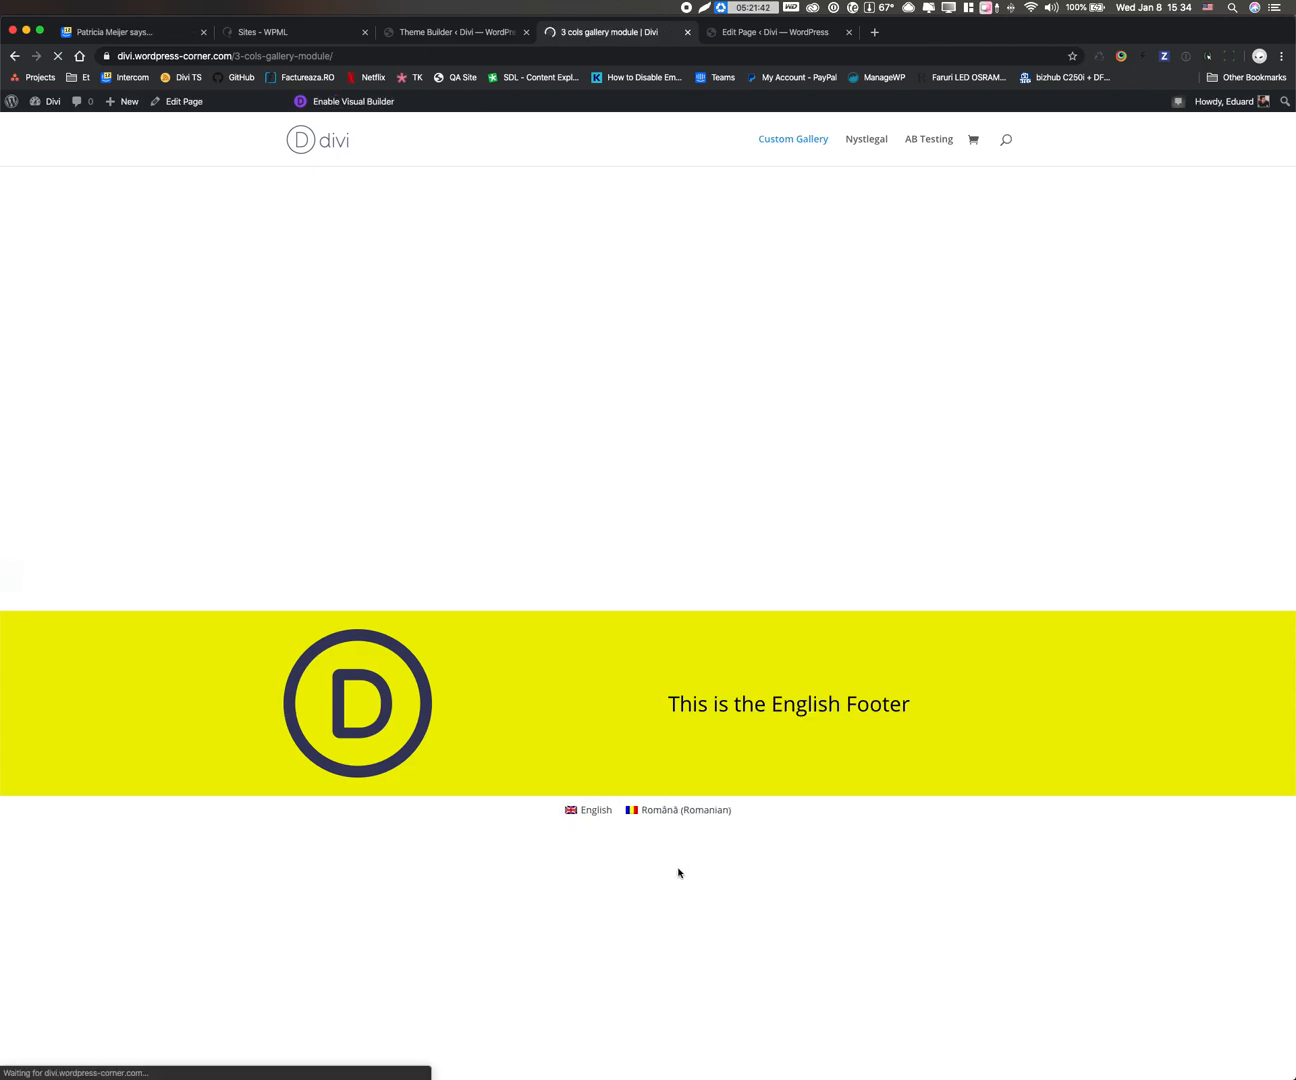
left_click(697, 812)
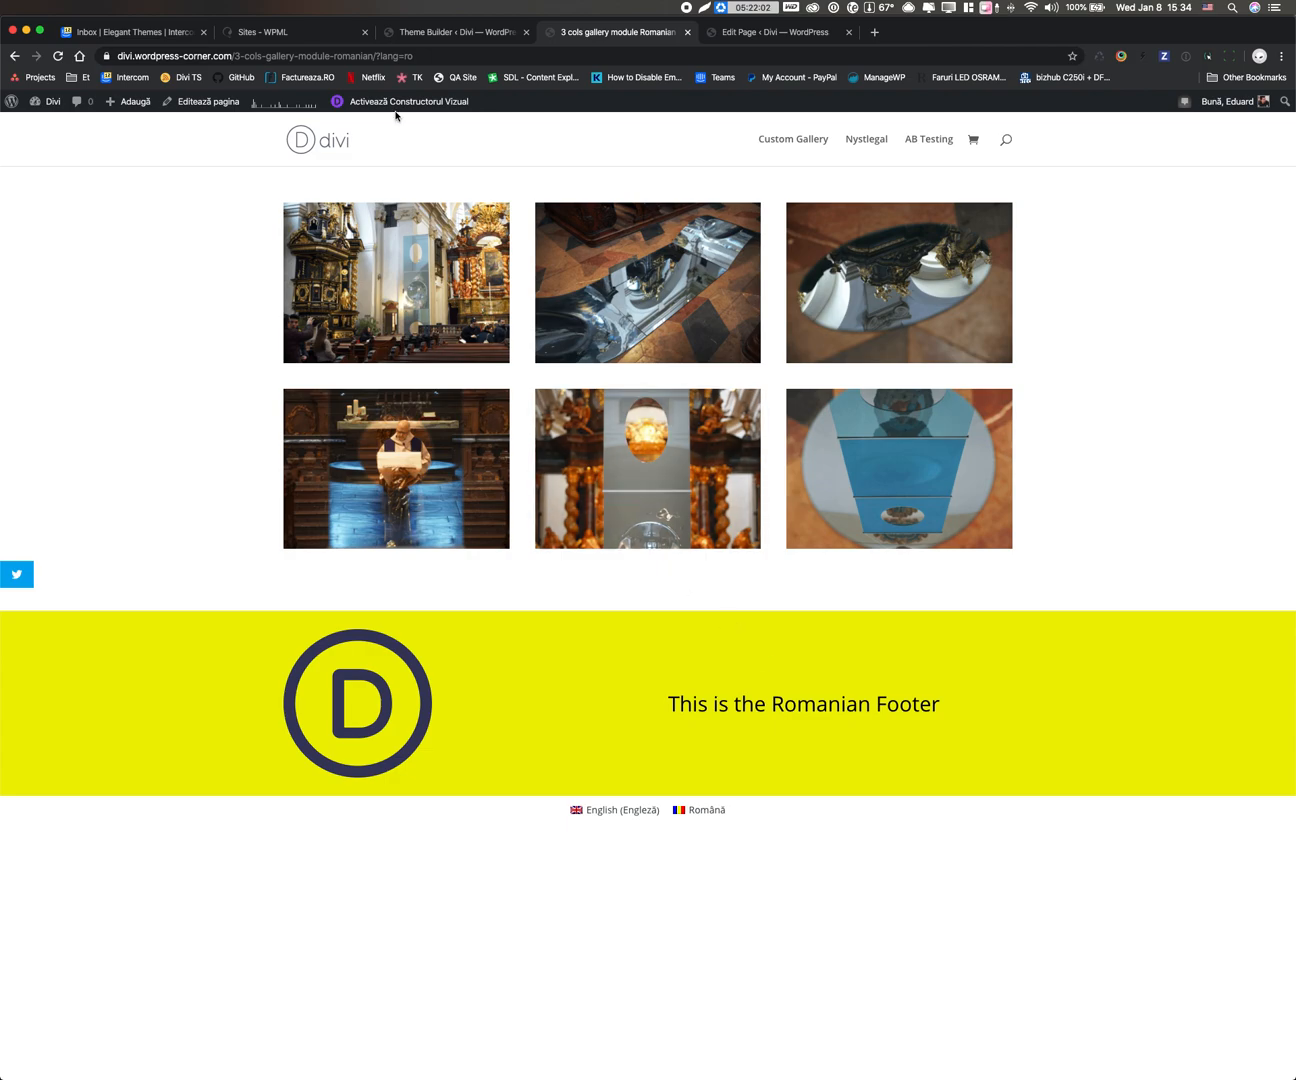
left_click(478, 37)
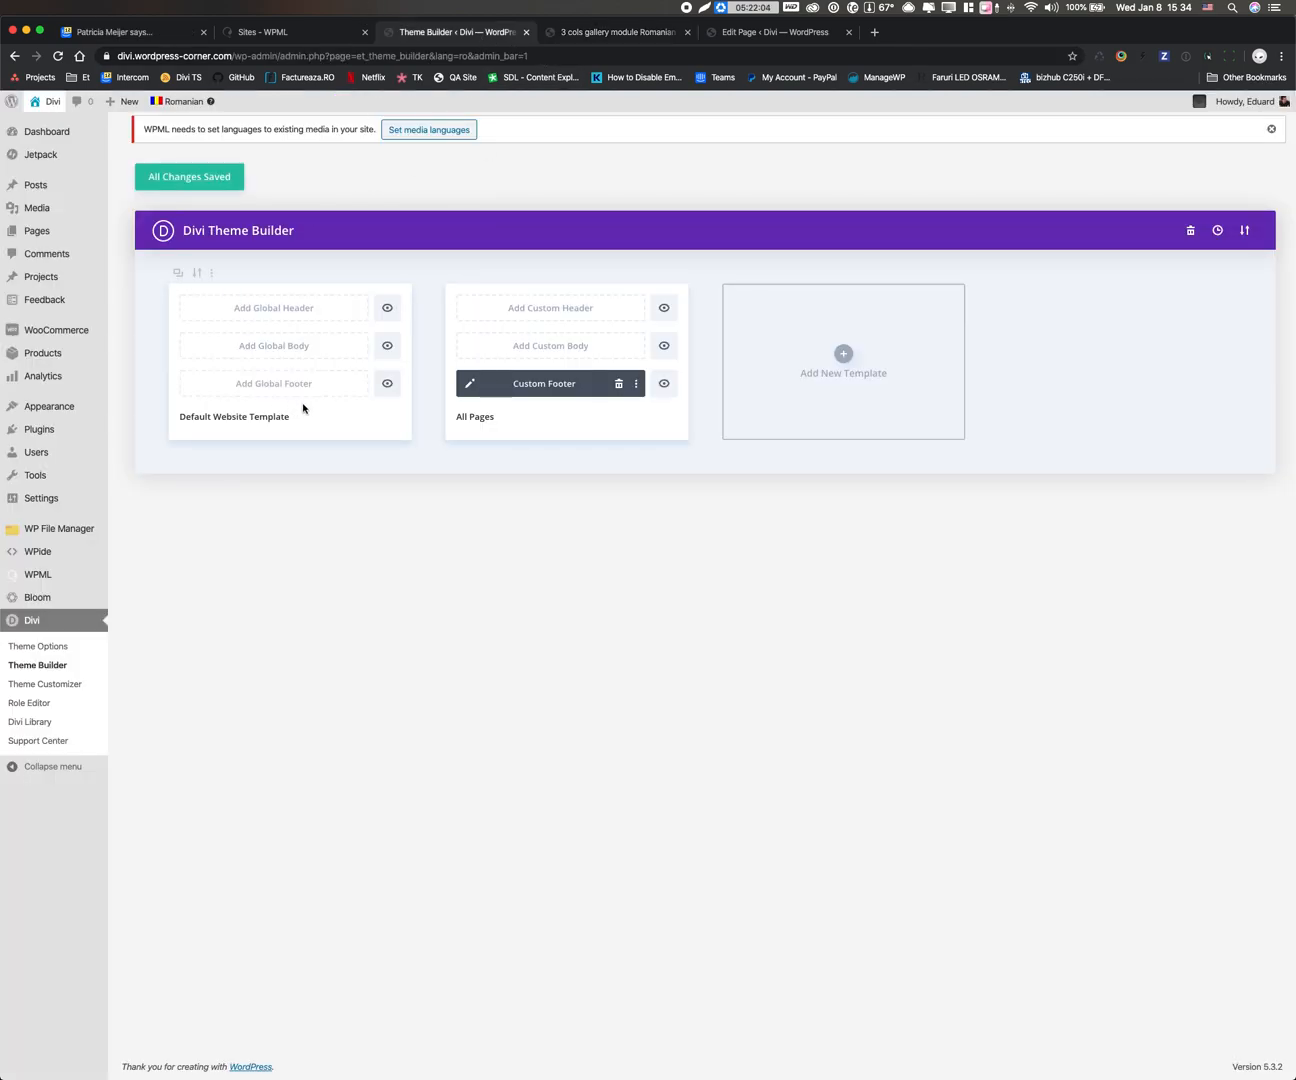